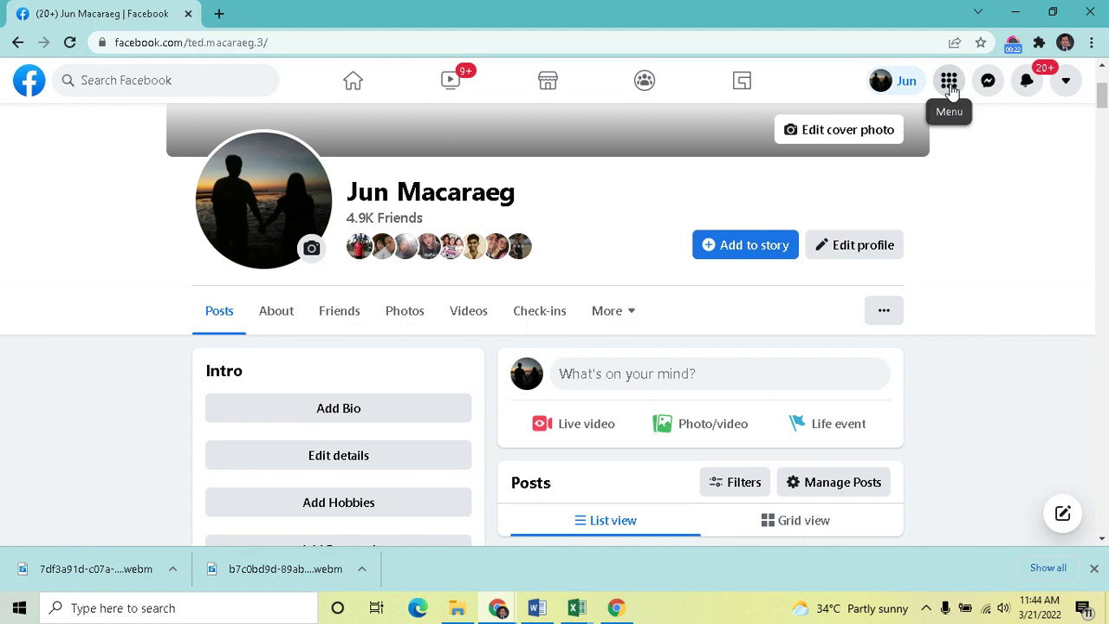
# Step: Open the Create a Page form from the Menu's Create options
pyautogui.click(949, 84)
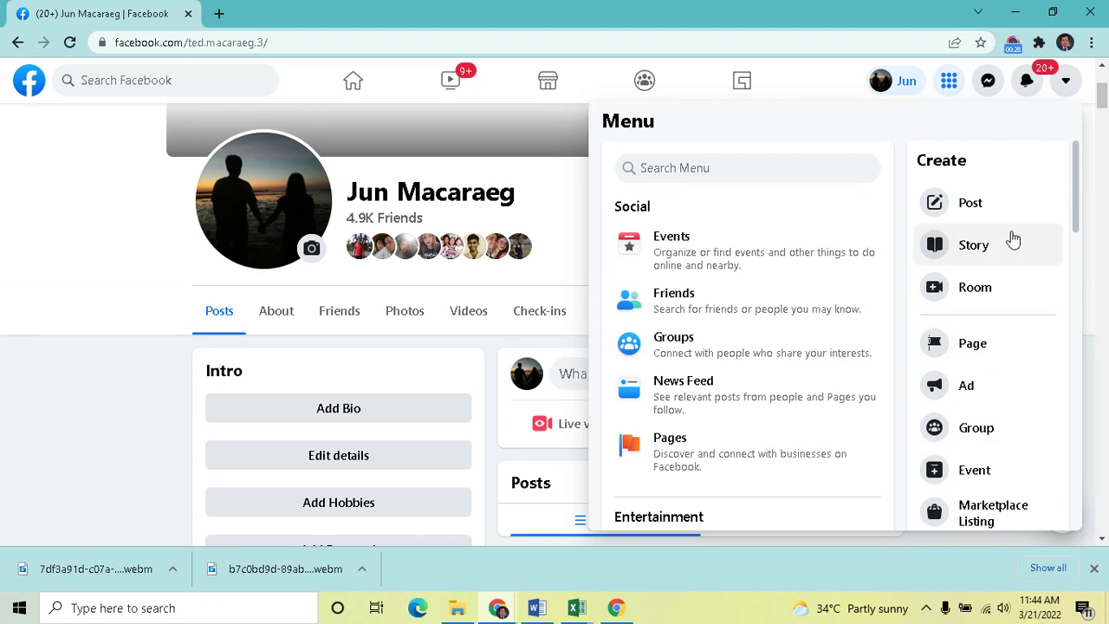
pyautogui.click(994, 346)
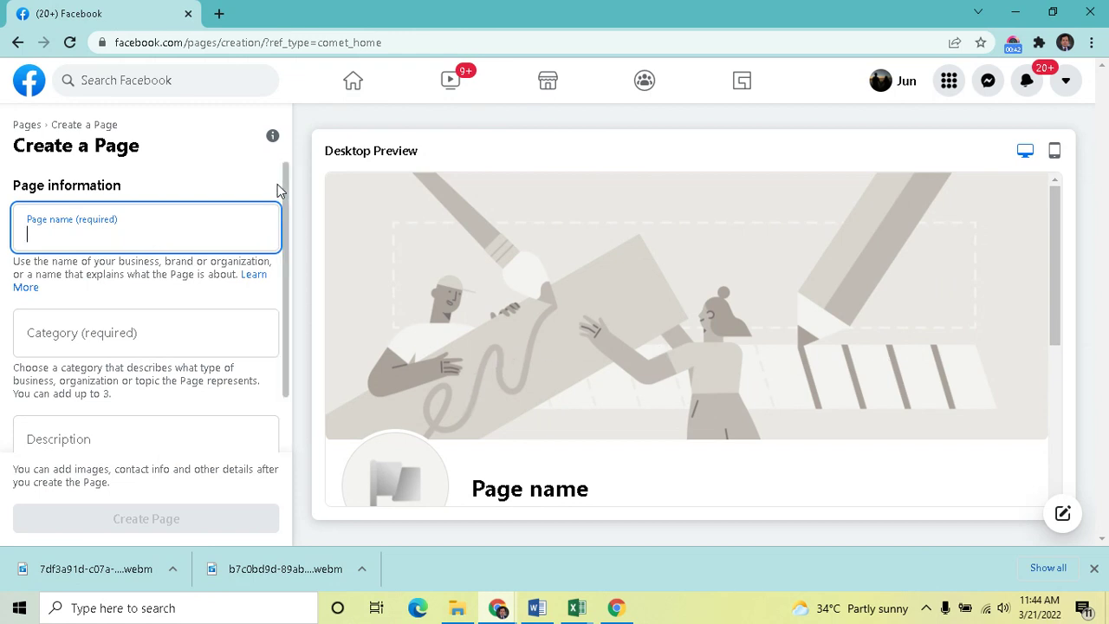
# Step: Enter 'My business' as the new Page's name
pyautogui.moveTo(286, 192); pyautogui.dragTo(293, 341)
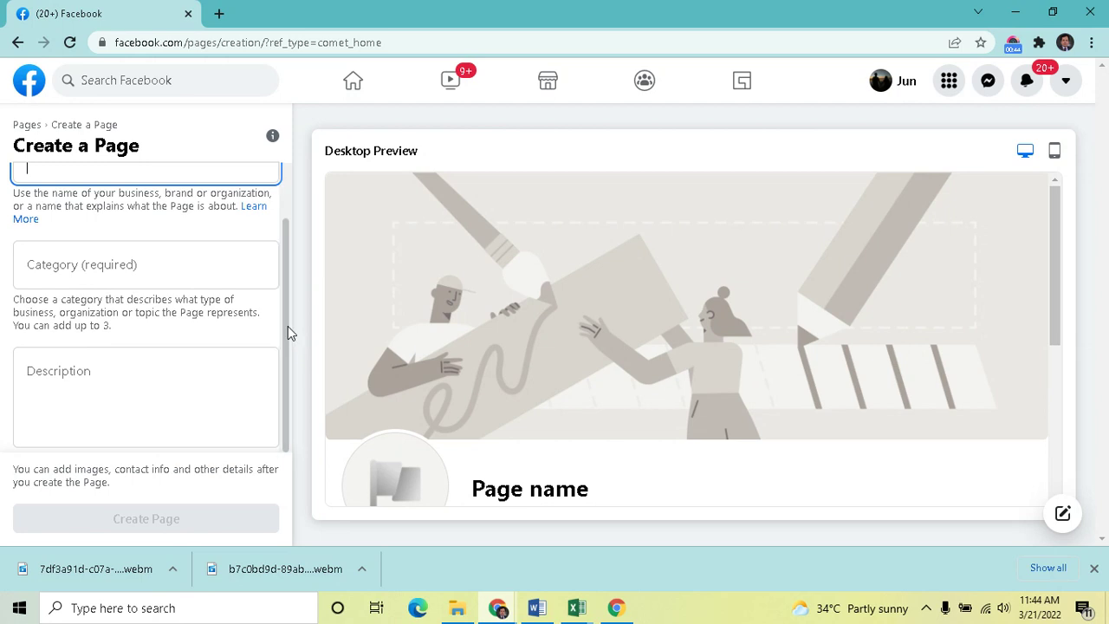
pyautogui.scroll(2, 292, 265)
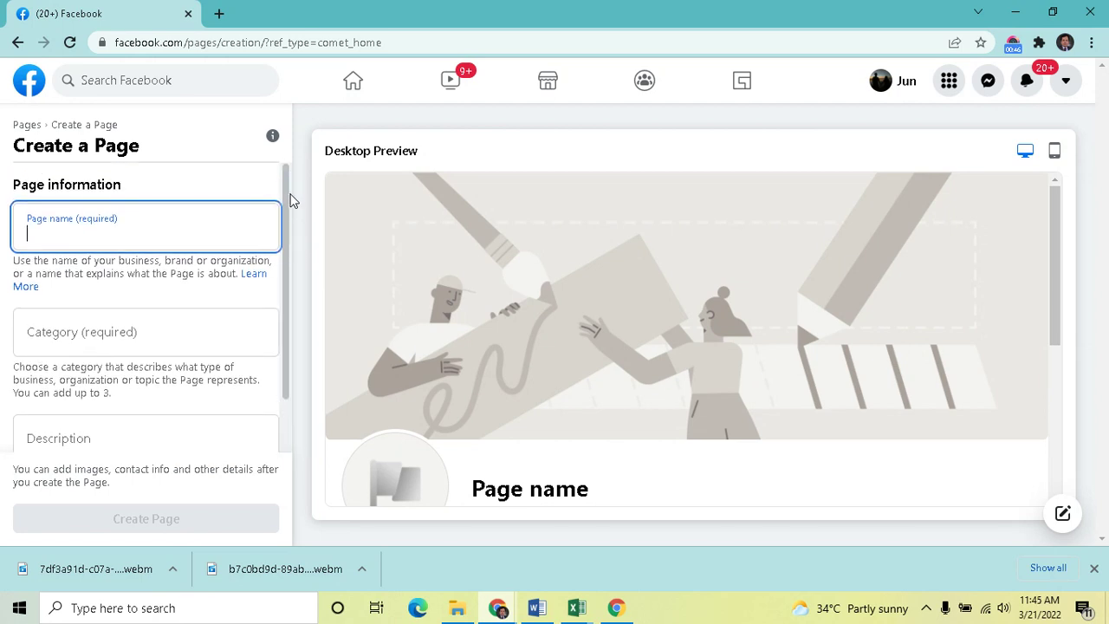
pyautogui.scroll(-1, 290, 204)
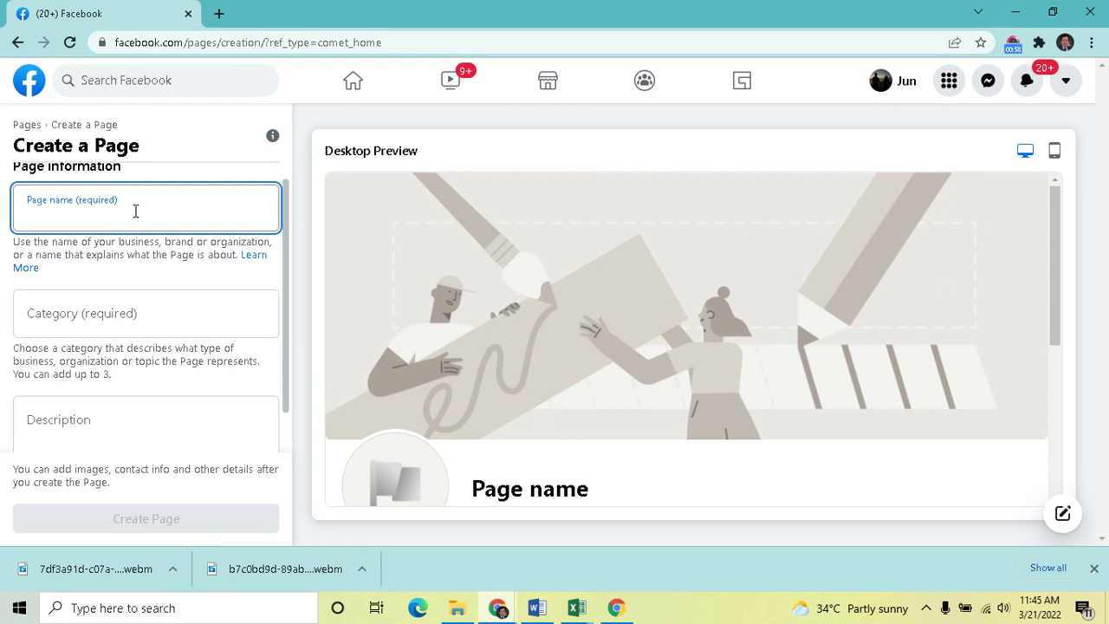
pyautogui.write('My')
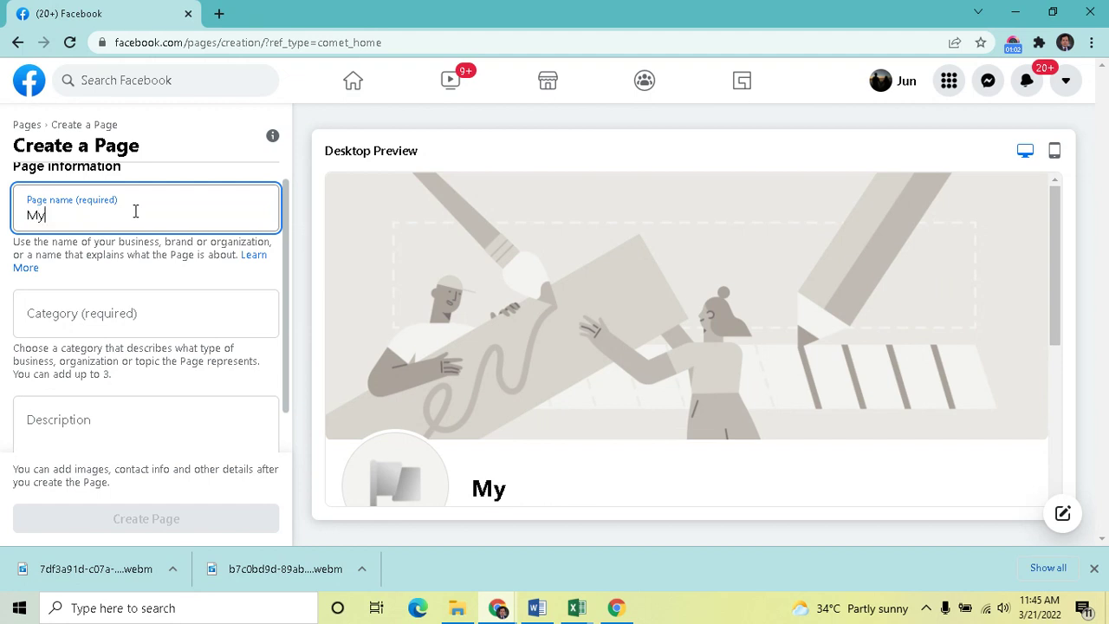
pyautogui.write(' business')
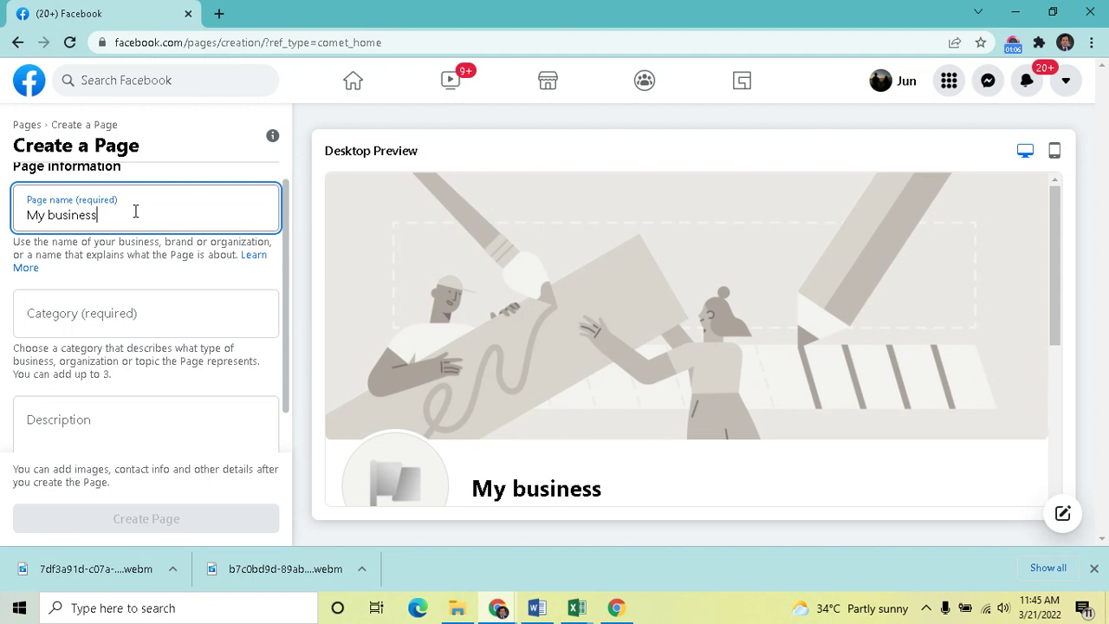
pyautogui.click(168, 316)
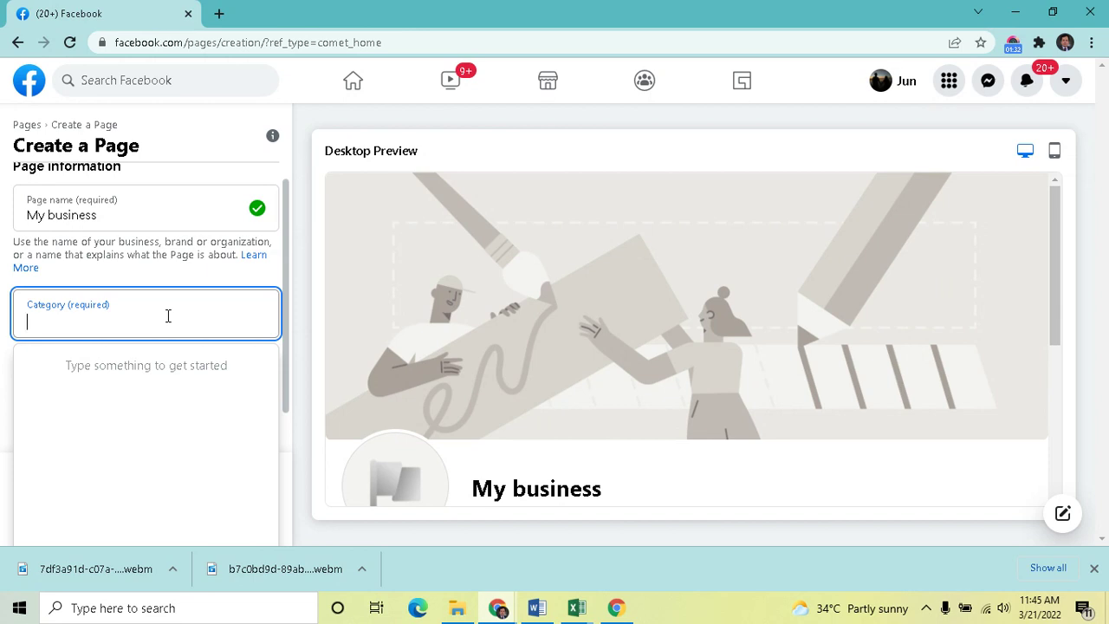
# Step: Search 'computer' and choose Computer Store as the Page category
pyautogui.write('computer')
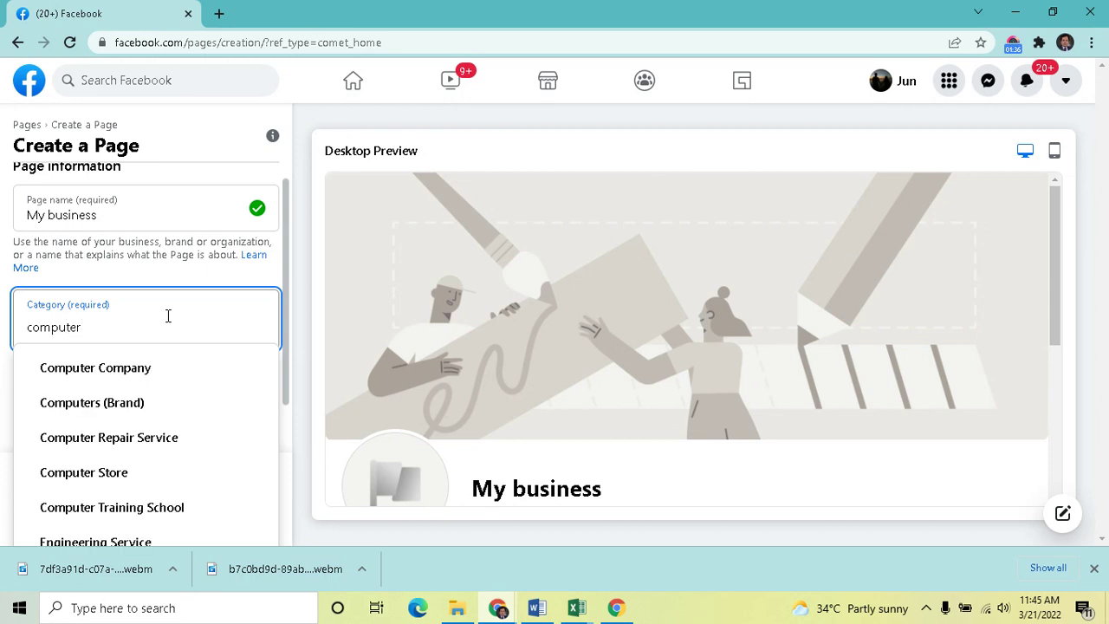
pyautogui.scroll(-1, 176, 407)
pyautogui.scroll(1, 180, 451)
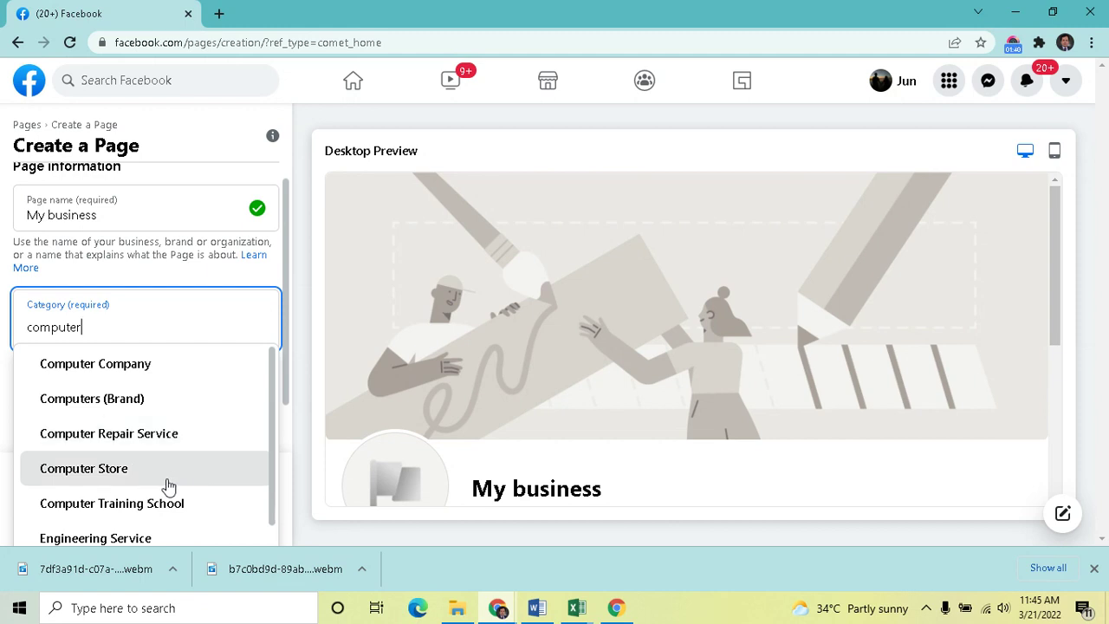
pyautogui.scroll(-1, 185, 434)
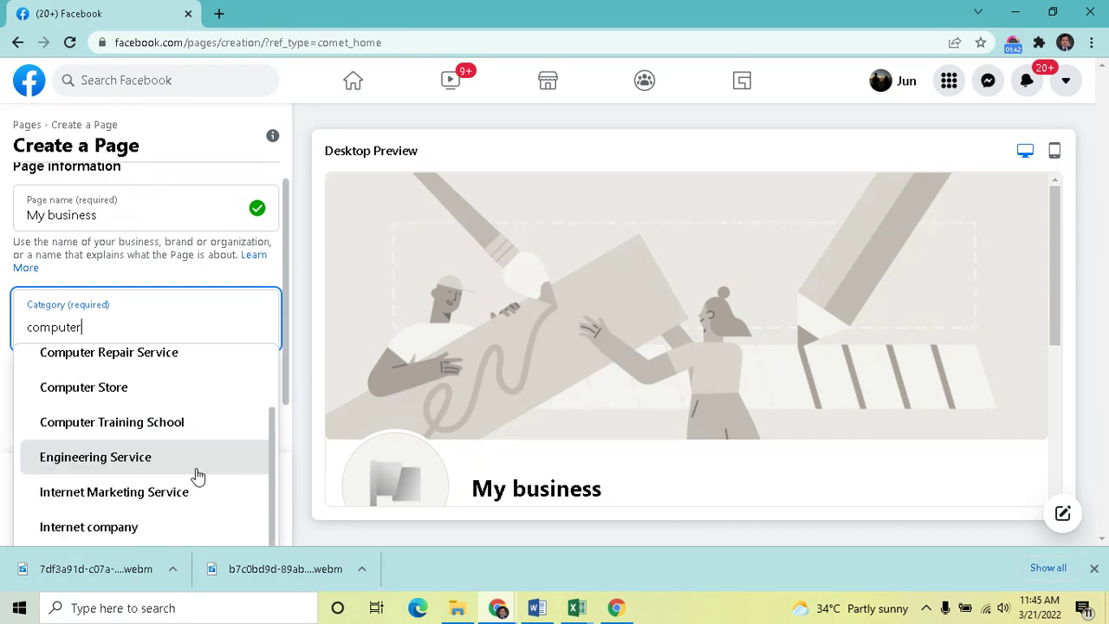
pyautogui.scroll(1, 197, 475)
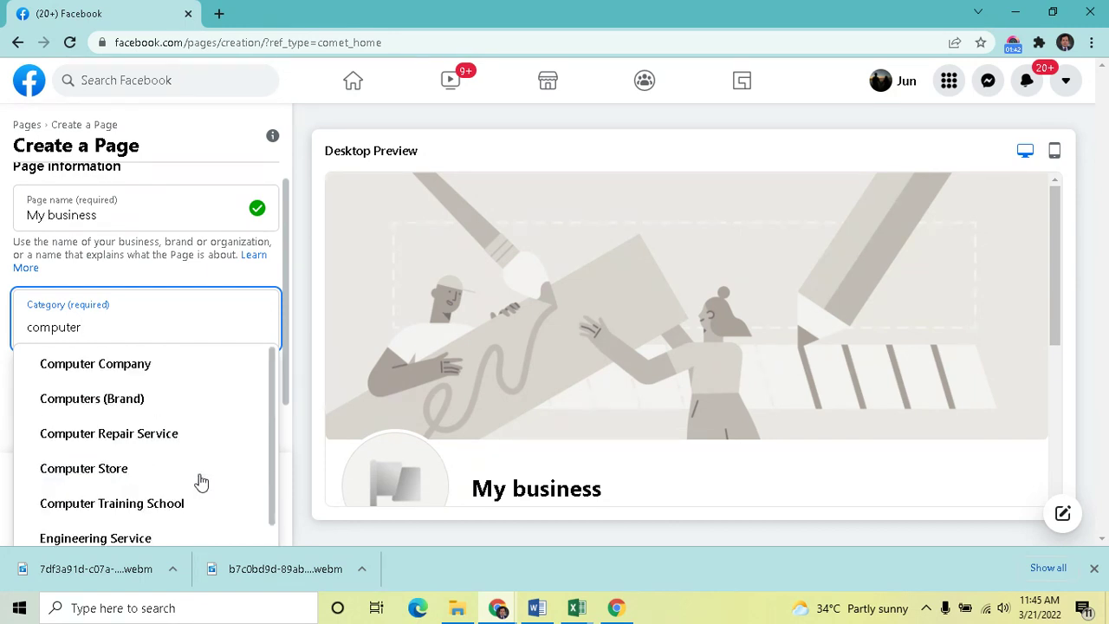
pyautogui.click(139, 468)
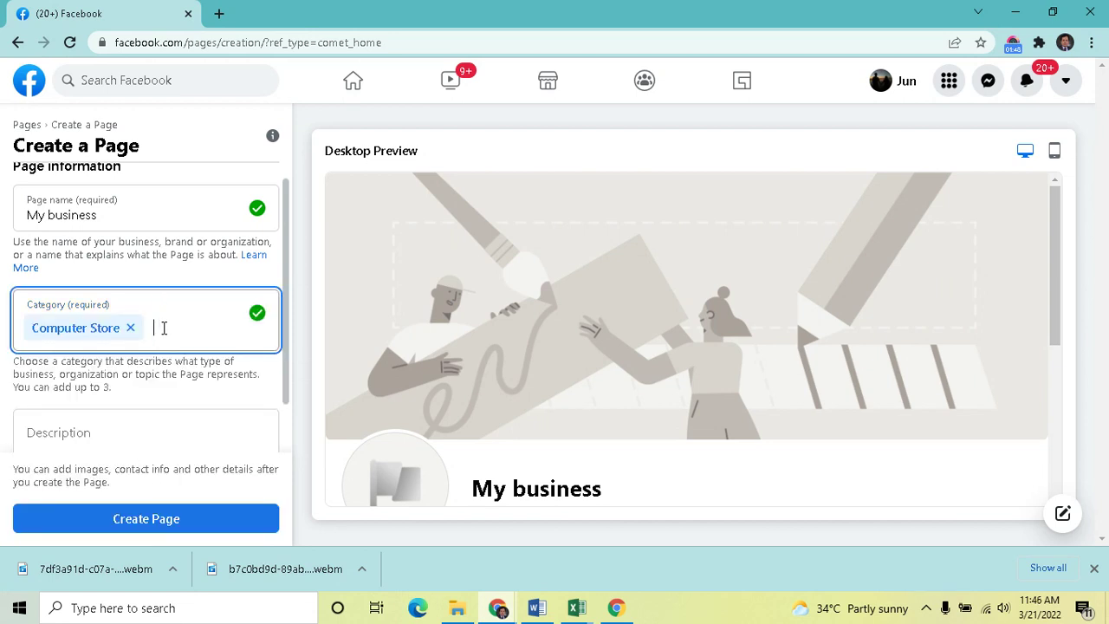
pyautogui.click(1055, 324)
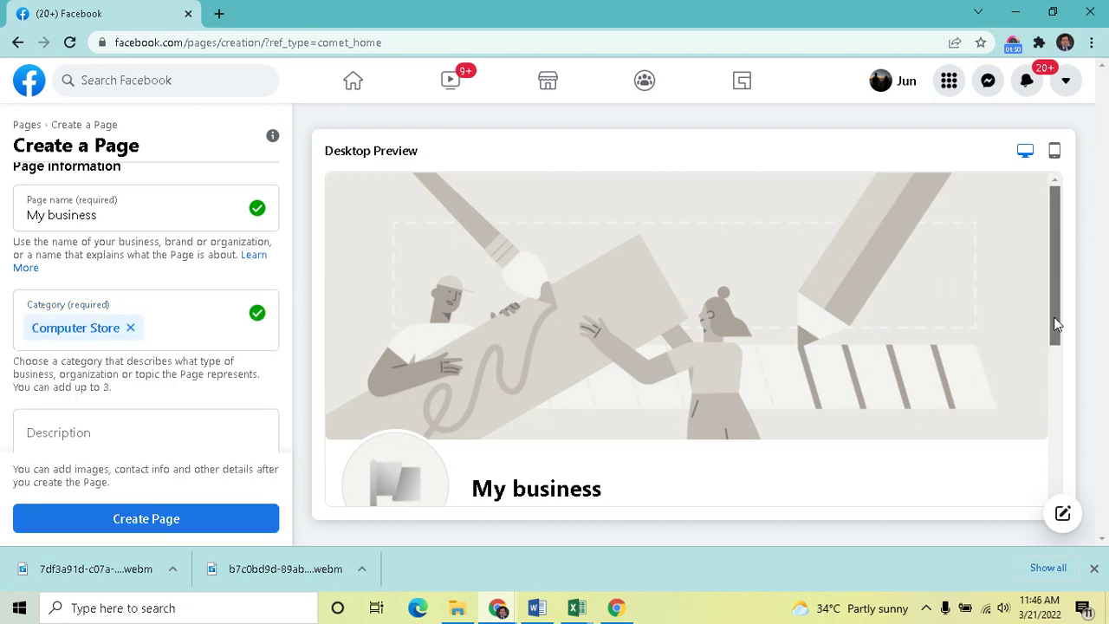
# Step: Scroll the preview to reveal the Computer Store subtitle under My business
pyautogui.moveTo(1056, 323); pyautogui.dragTo(1063, 355)
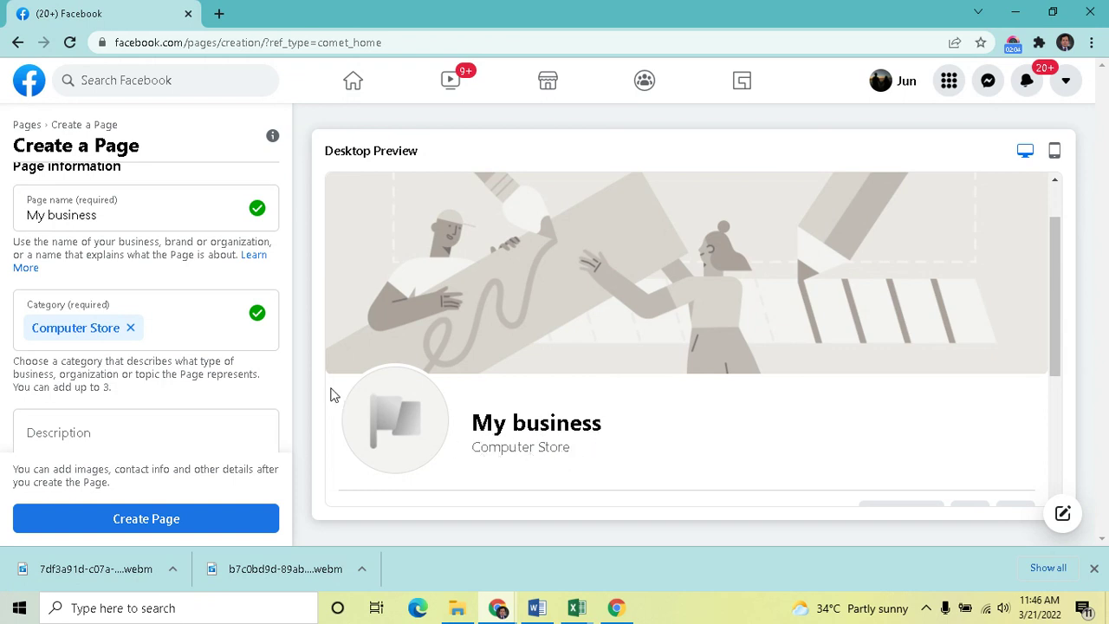
pyautogui.click(201, 321)
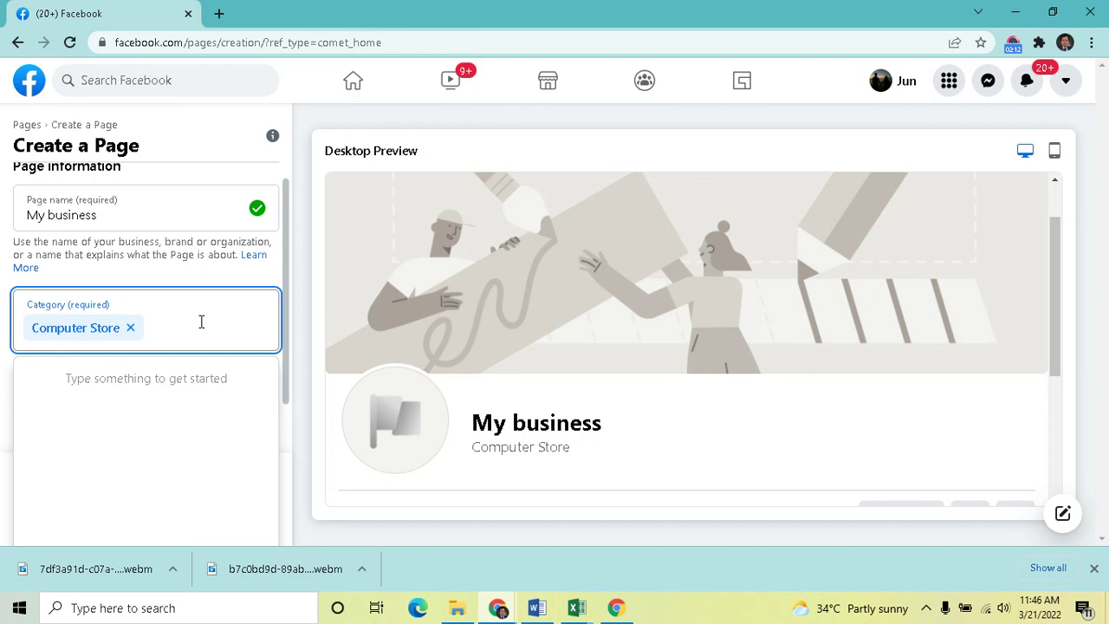
# Step: Add Computer Repair Service and Computer Company as extra Page categories
pyautogui.write('com')
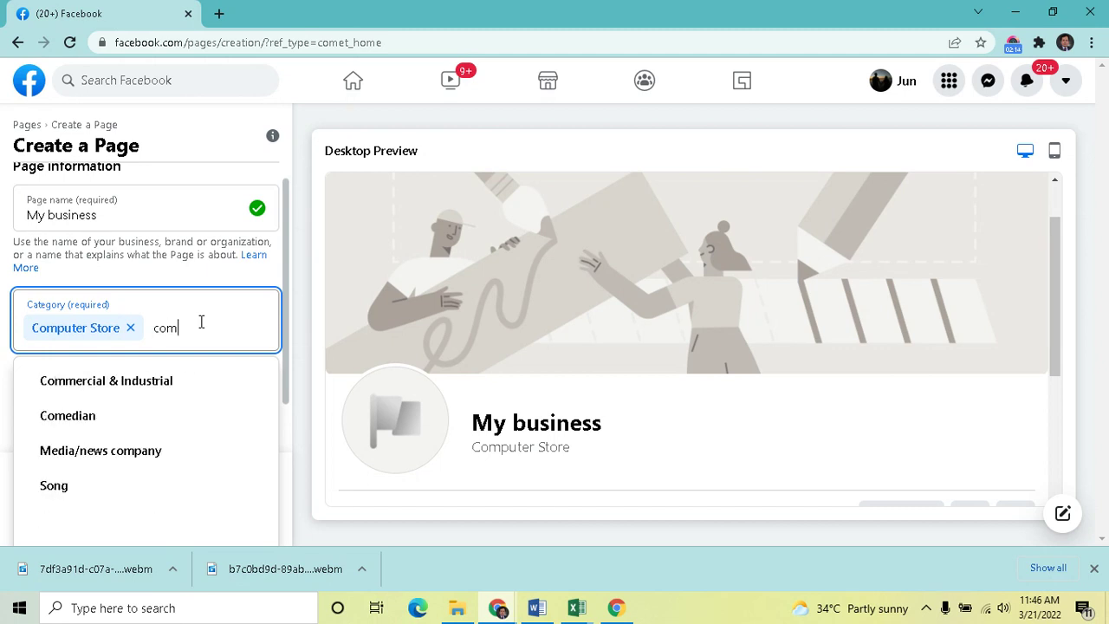
pyautogui.write('puter')
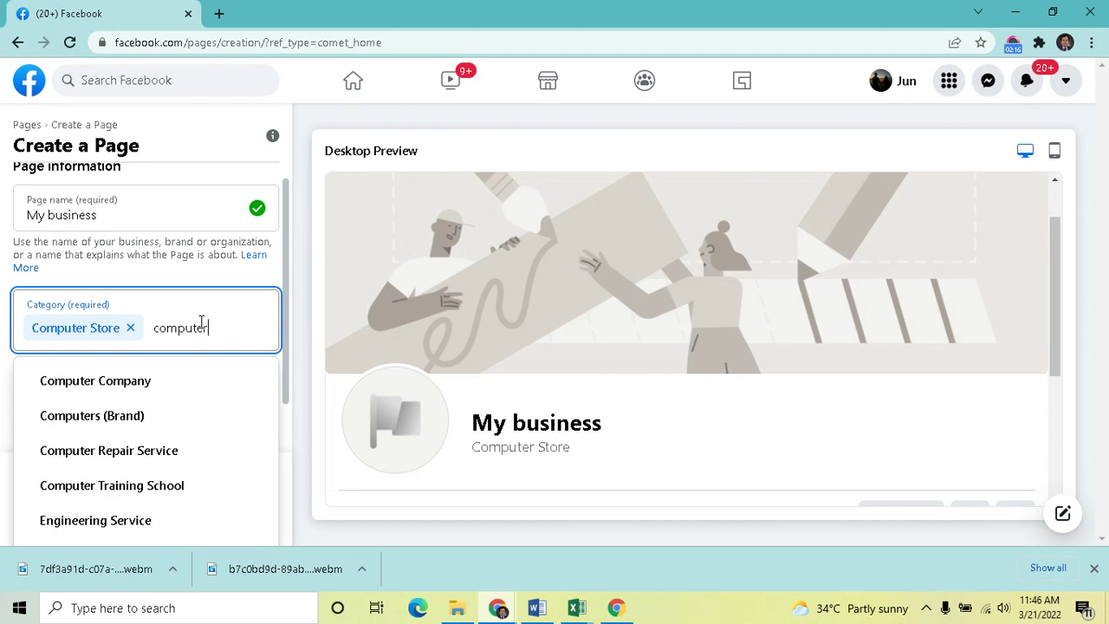
pyautogui.click(174, 462)
pyautogui.click(174, 462)
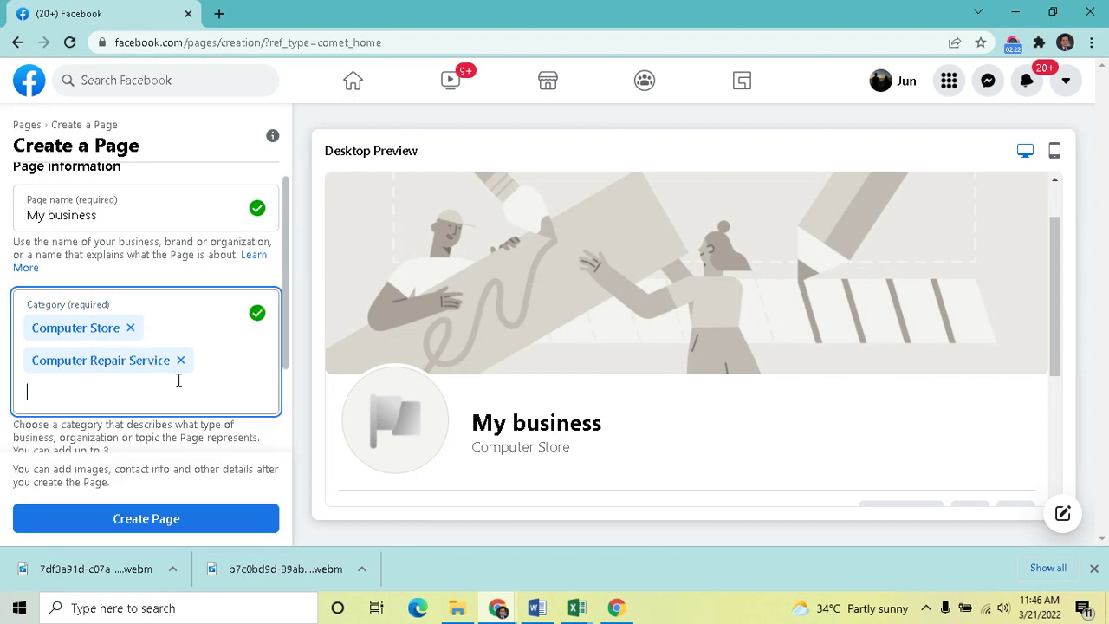
pyautogui.write('comp')
pyautogui.click(154, 414)
pyautogui.click(155, 414)
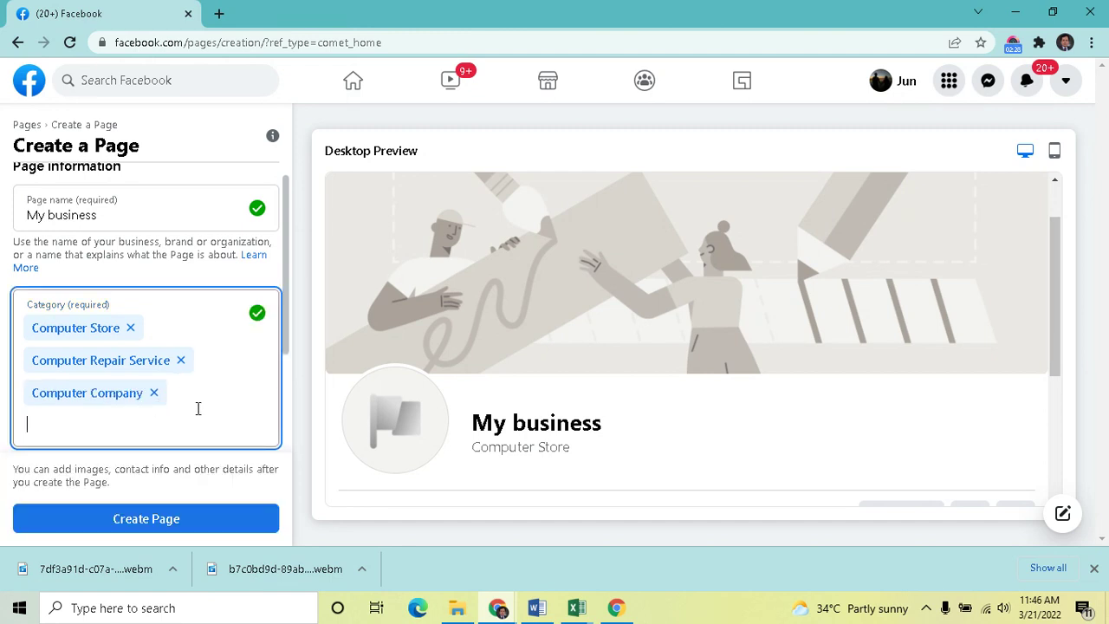
# Step: Try adding Computers (Brand) as a fourth category, triggering the 1–3 category limit error
pyautogui.write('computer')
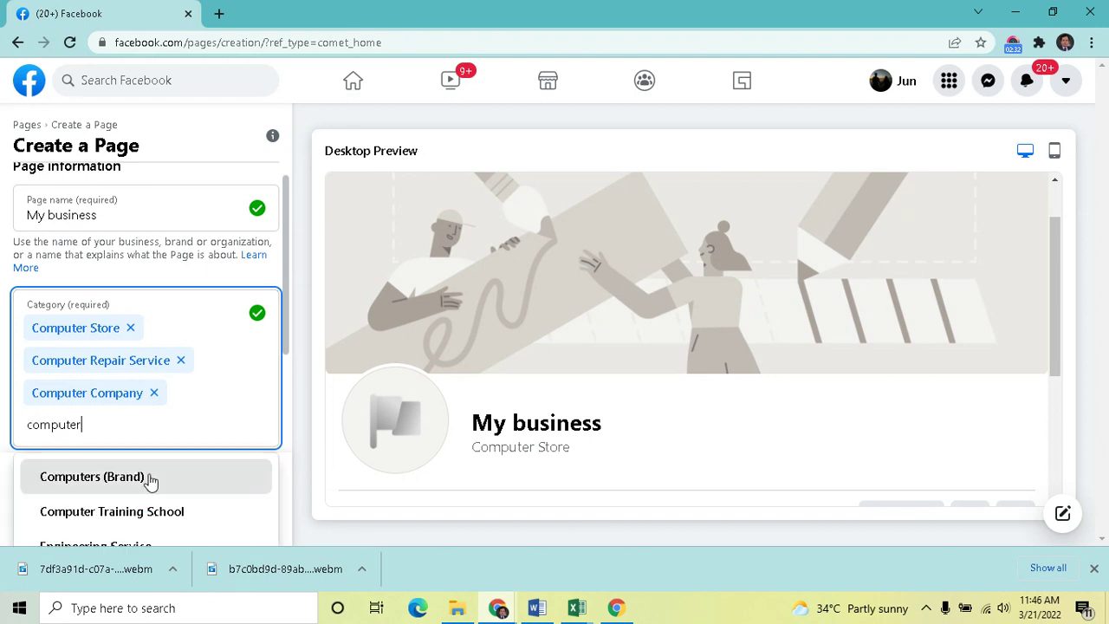
pyautogui.click(179, 517)
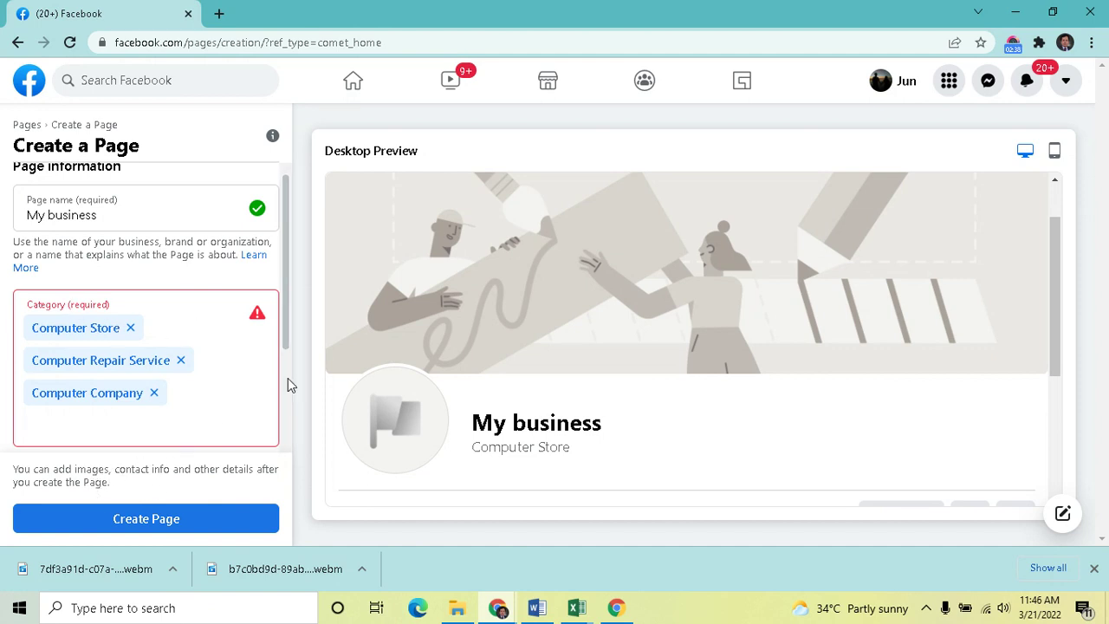
pyautogui.scroll(-1, 288, 382)
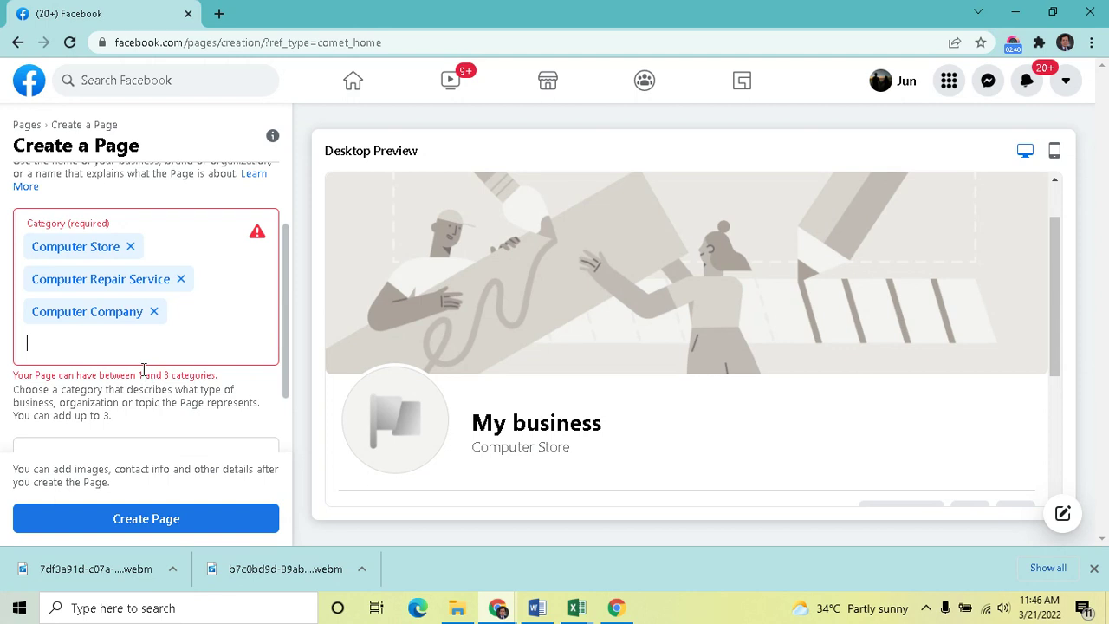
# Step: Remove Computer Company, leaving Computer Store and Computer Repair Service as categories
pyautogui.click(211, 345)
pyautogui.press('BackSpace')
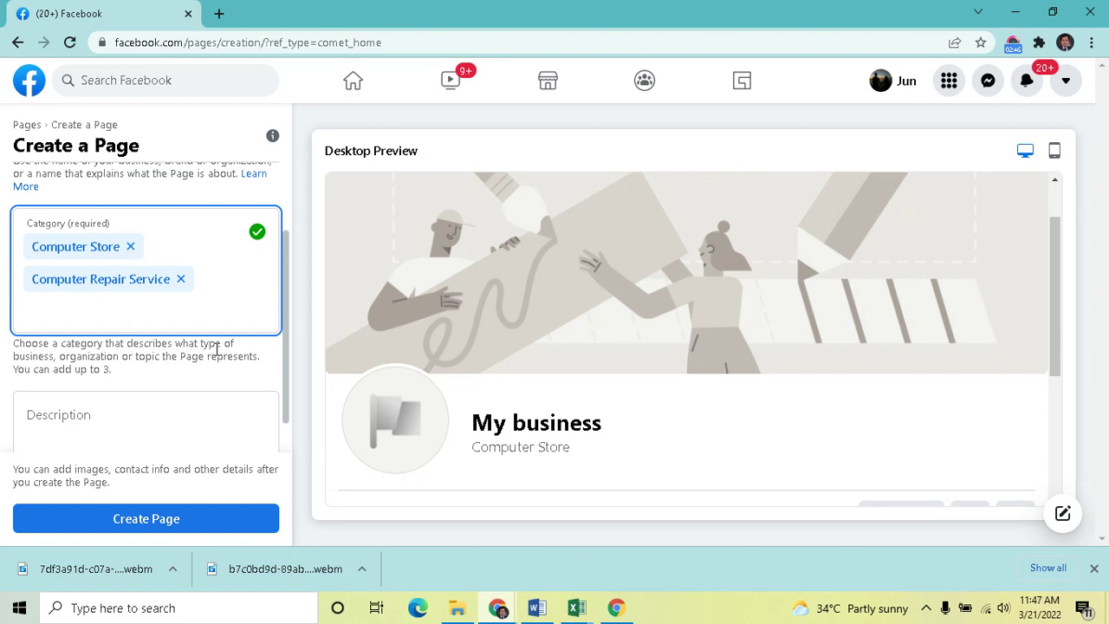
pyautogui.write('computer')
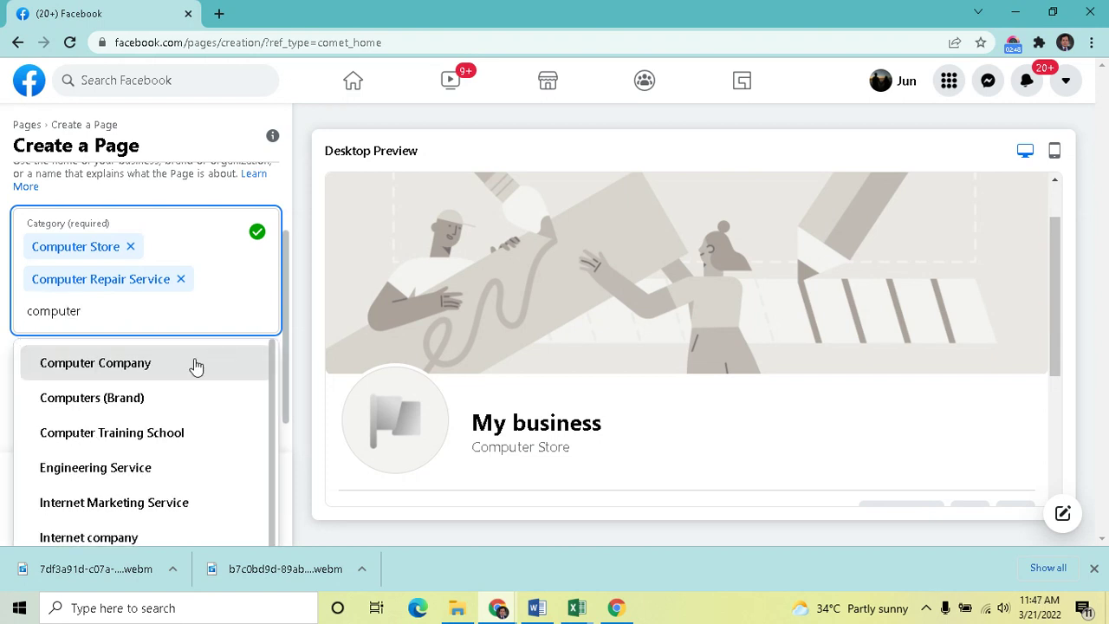
pyautogui.click(198, 364)
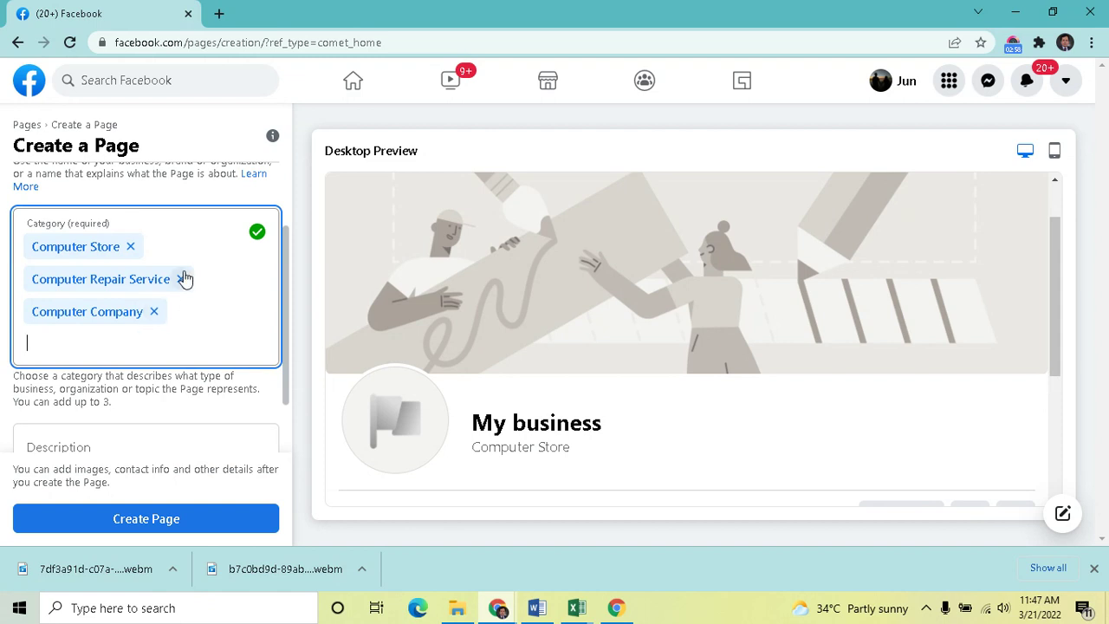
pyautogui.click(154, 313)
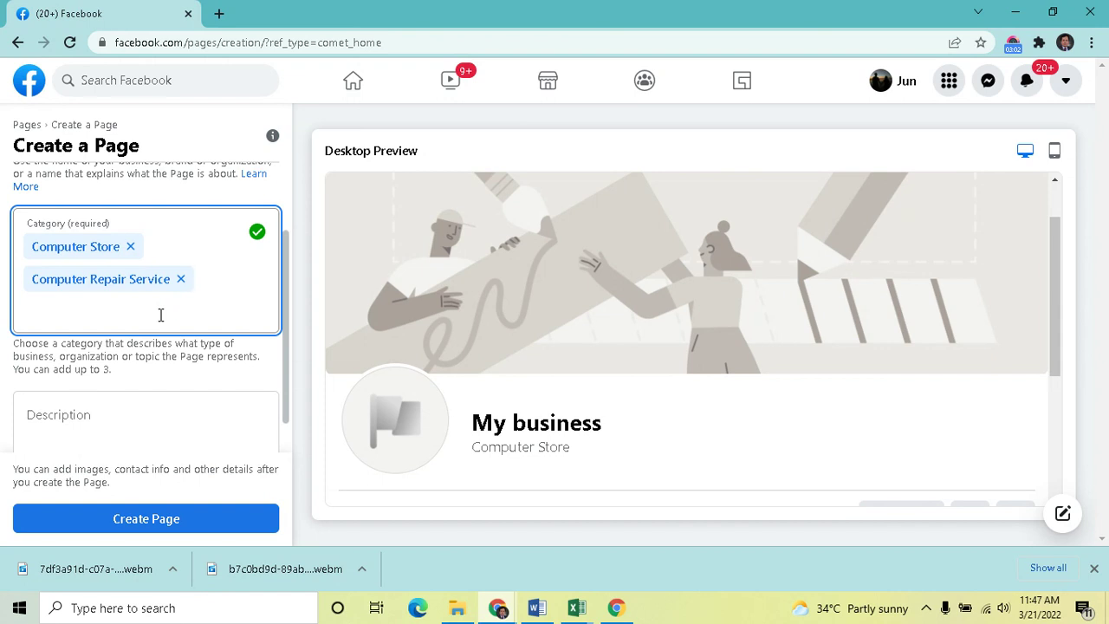
pyautogui.click(204, 427)
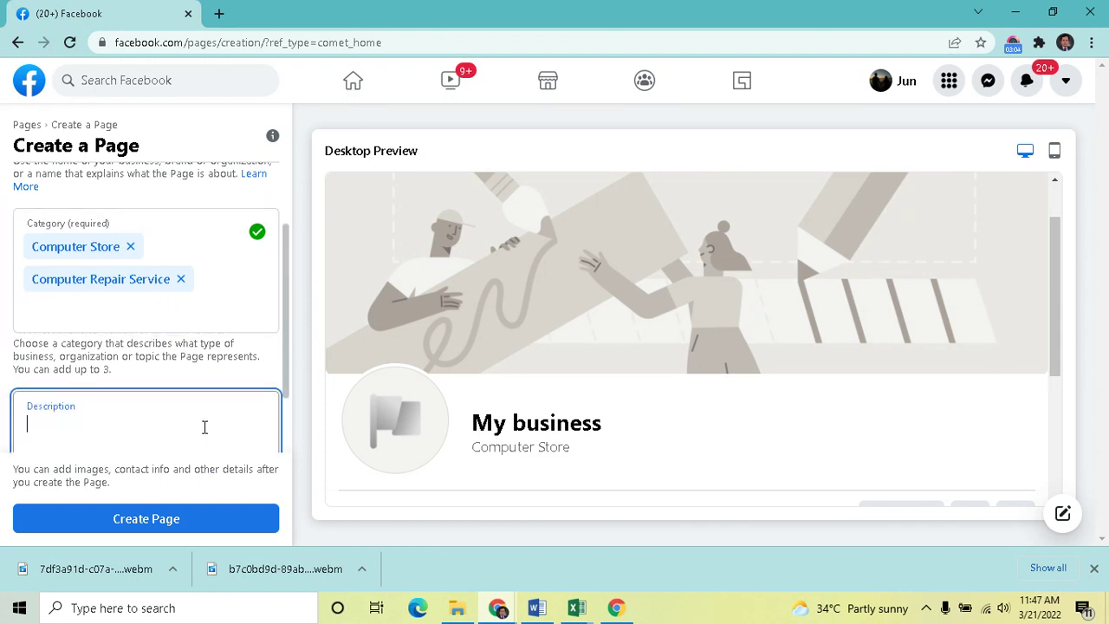
# Step: Enter the description 'This page is related to computers' and submit the Page
pyautogui.moveTo(285, 357); pyautogui.dragTo(287, 420)
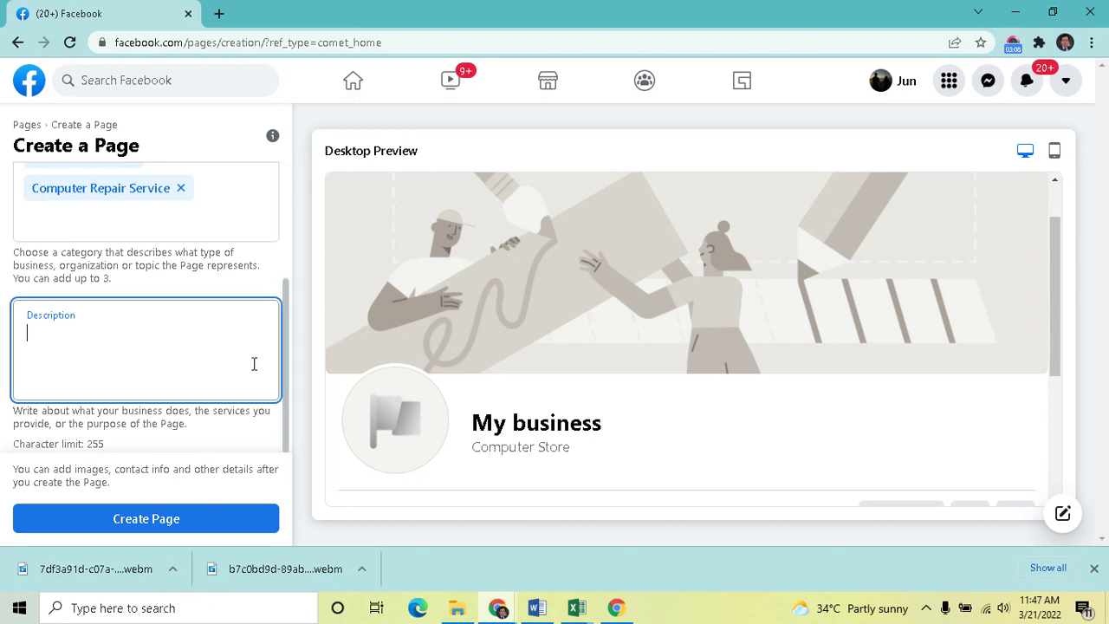
pyautogui.moveTo(105, 444); pyautogui.dragTo(13, 447)
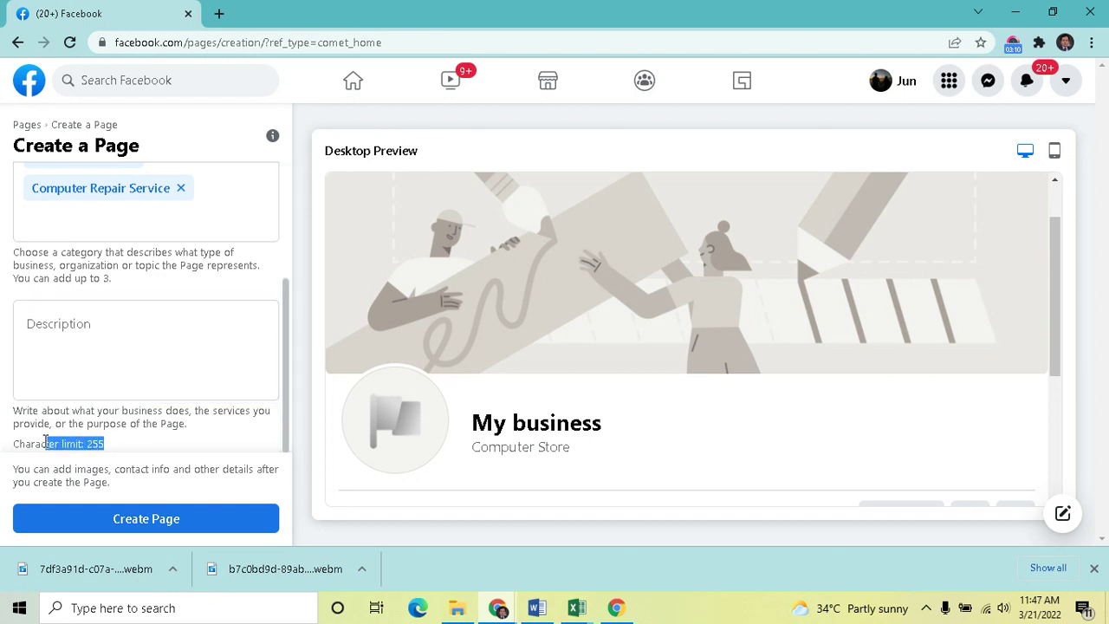
pyautogui.click(78, 340)
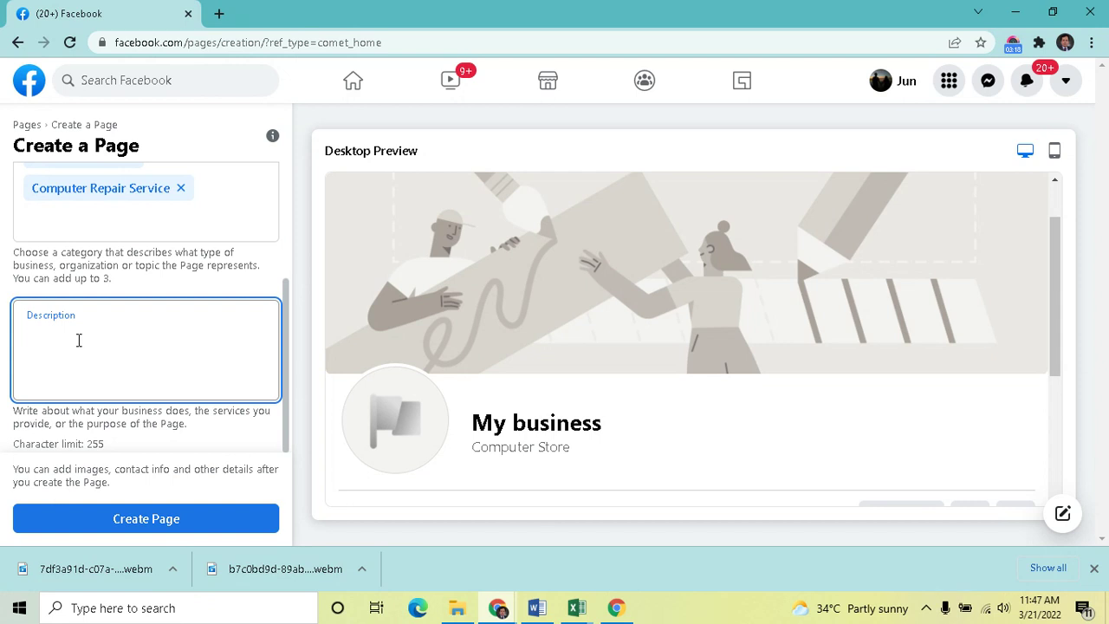
pyautogui.write('This ')
pyautogui.write('page is related to computers')
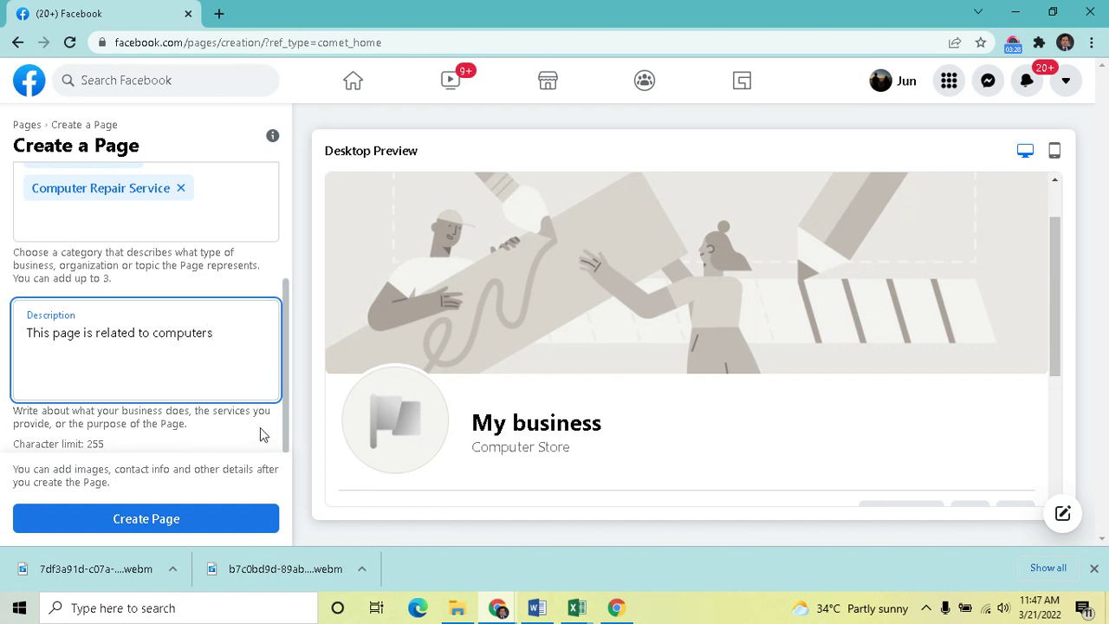
pyautogui.scroll(1, 288, 424)
pyautogui.moveTo(288, 417)
pyautogui.mouseDown()
pyautogui.moveTo(324, 277)
pyautogui.moveTo(310, 327)
pyautogui.moveTo(327, 433)
pyautogui.mouseUp()
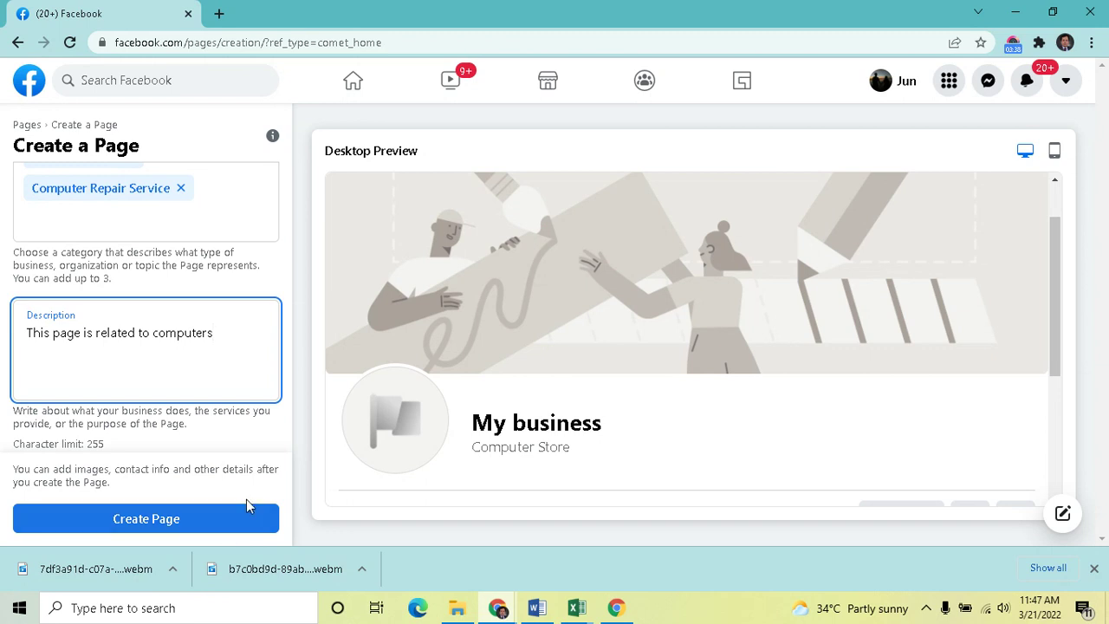
pyautogui.click(187, 521)
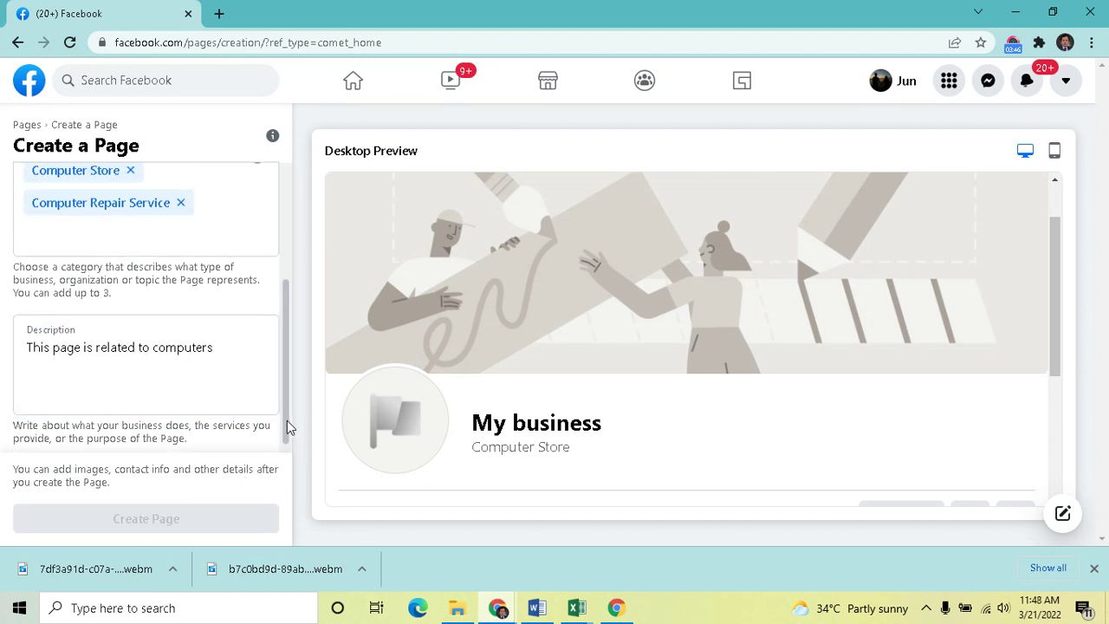
# Step: Rename the Page to 'My business 123' to clear the duplicate-name error and create it
pyautogui.moveTo(288, 437); pyautogui.dragTo(316, 301)
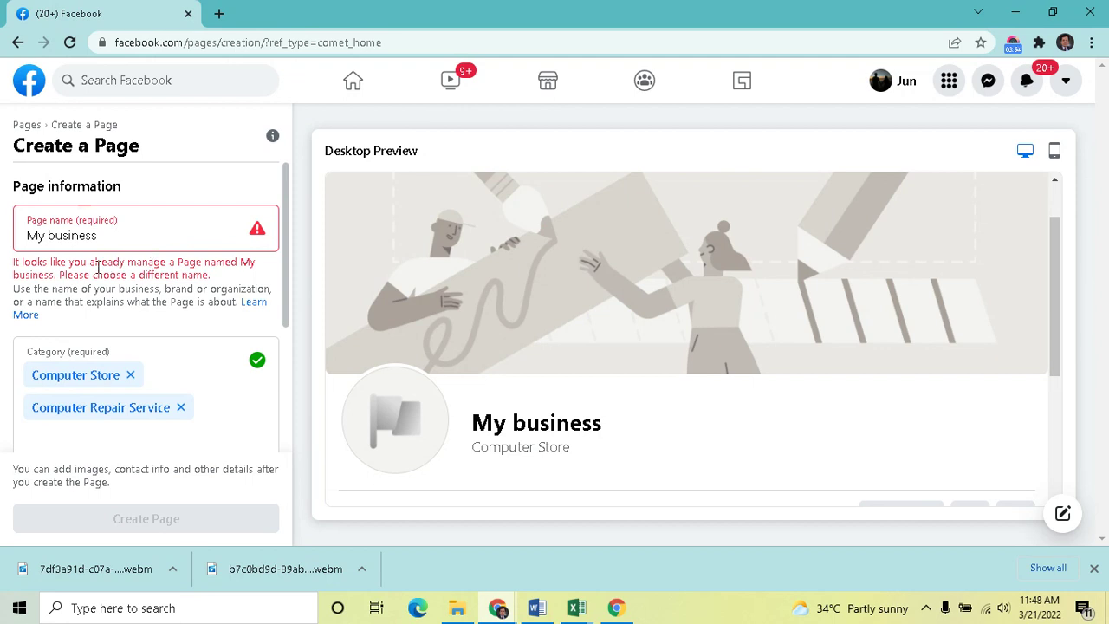
pyautogui.moveTo(69, 263)
pyautogui.mouseDown()
pyautogui.moveTo(167, 248)
pyautogui.moveTo(240, 264)
pyautogui.moveTo(56, 275)
pyautogui.mouseUp()
pyautogui.doubleClick(247, 265)
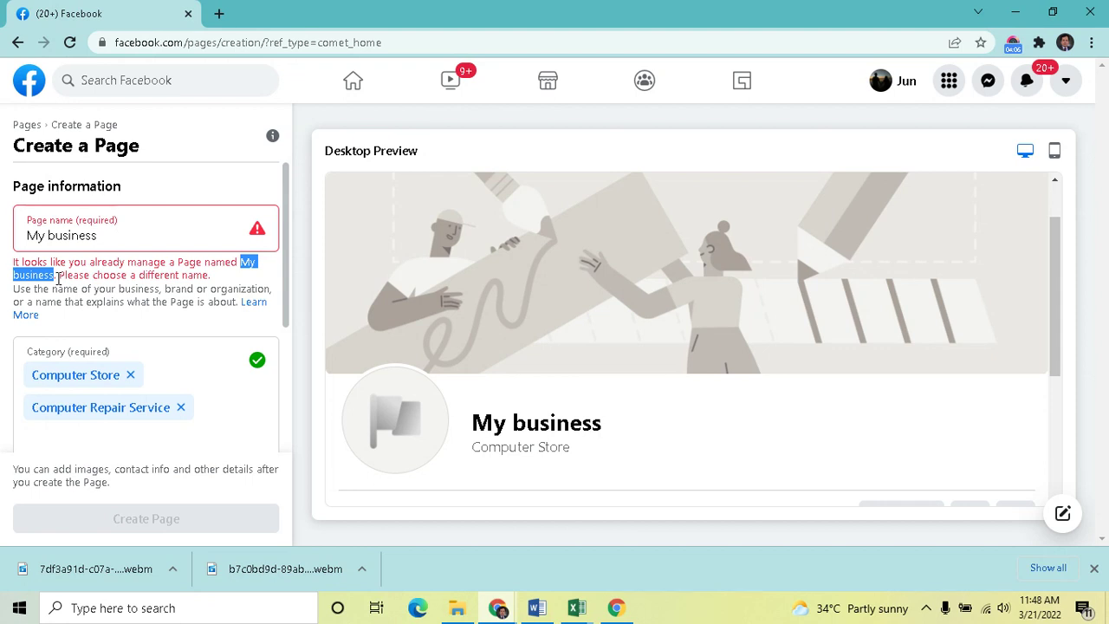
pyautogui.click(109, 237)
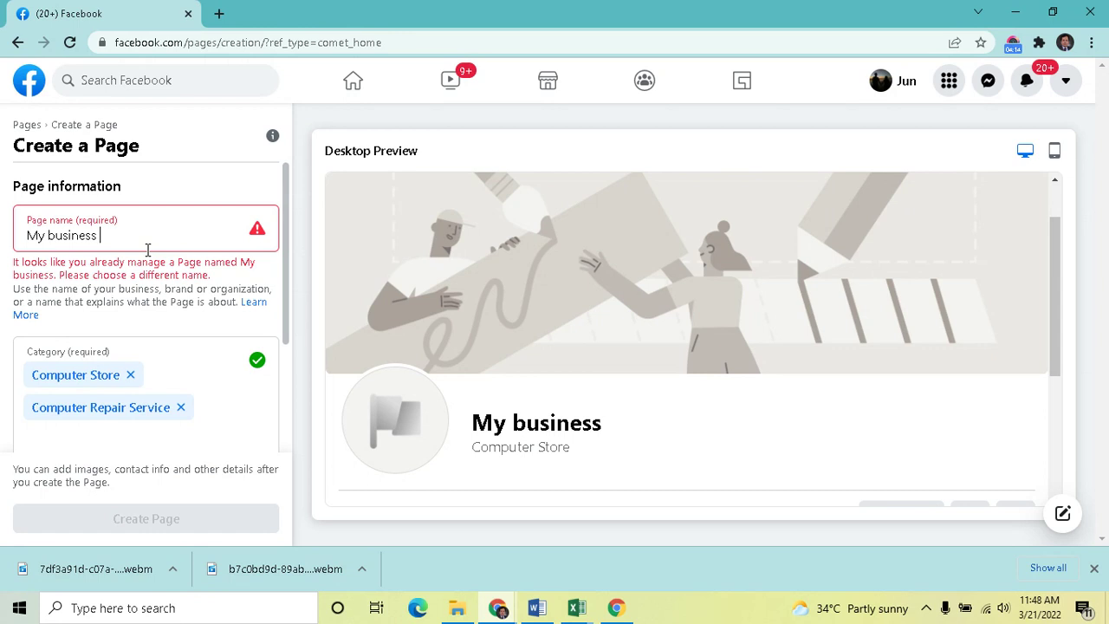
pyautogui.write('123')
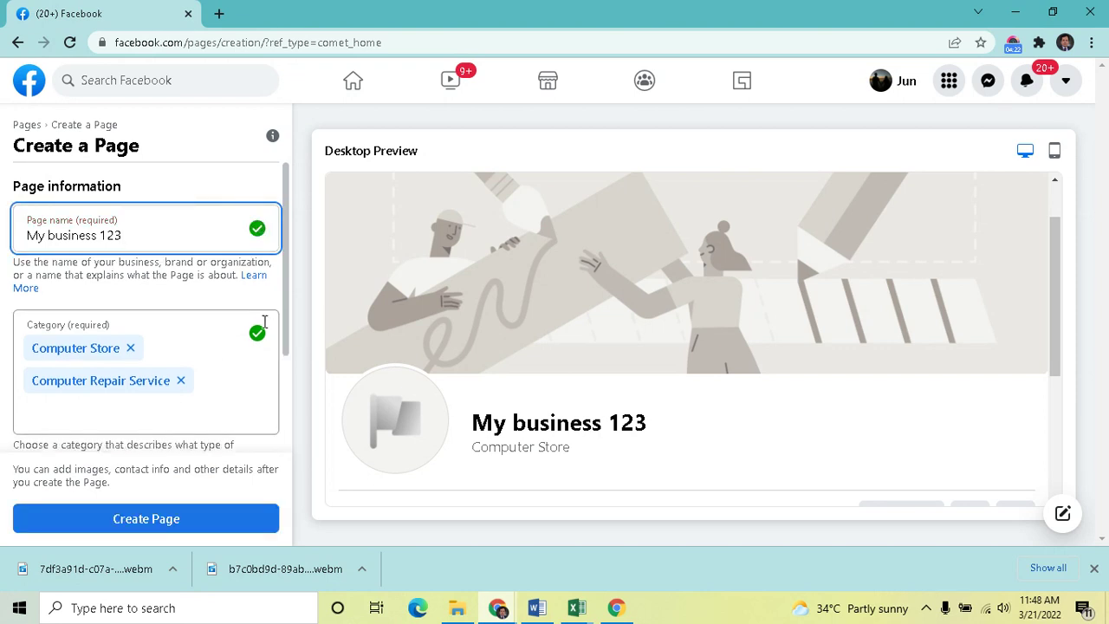
pyautogui.click(173, 523)
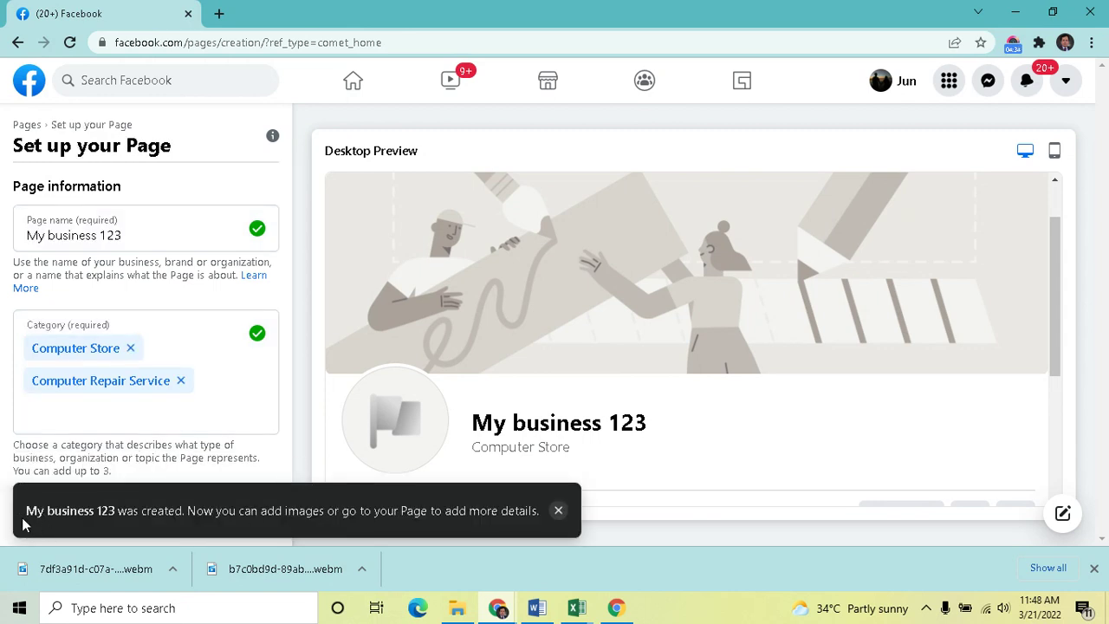
# Step: Review the page-created confirmation for My business 123 and dismiss it
pyautogui.moveTo(26, 518)
pyautogui.mouseDown()
pyautogui.moveTo(141, 530)
pyautogui.moveTo(121, 518)
pyautogui.mouseUp()
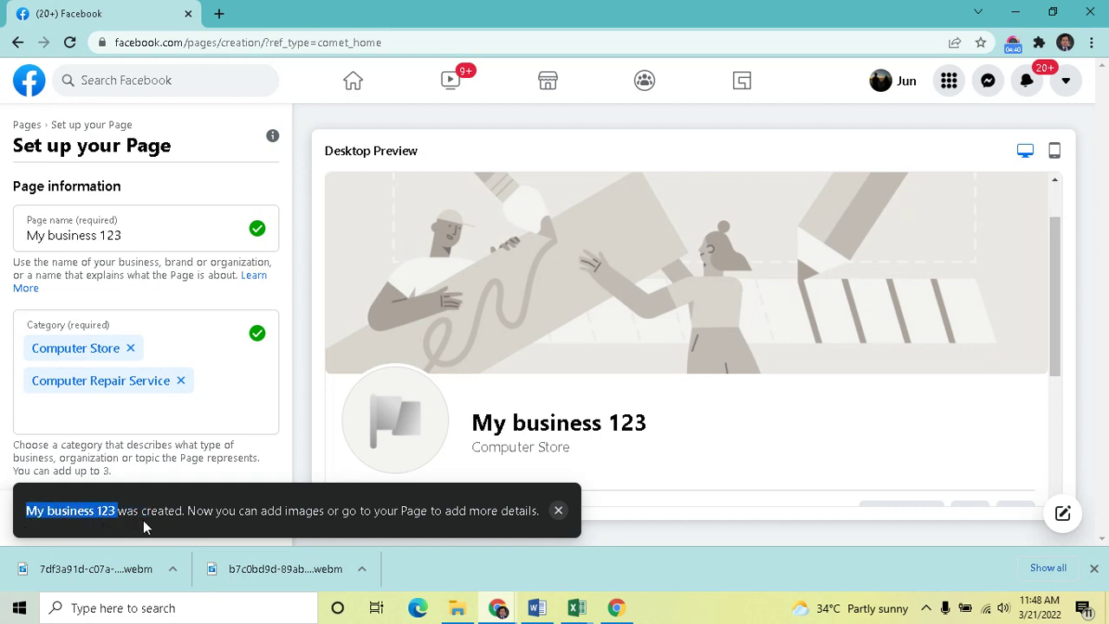
pyautogui.moveTo(142, 515); pyautogui.dragTo(182, 511)
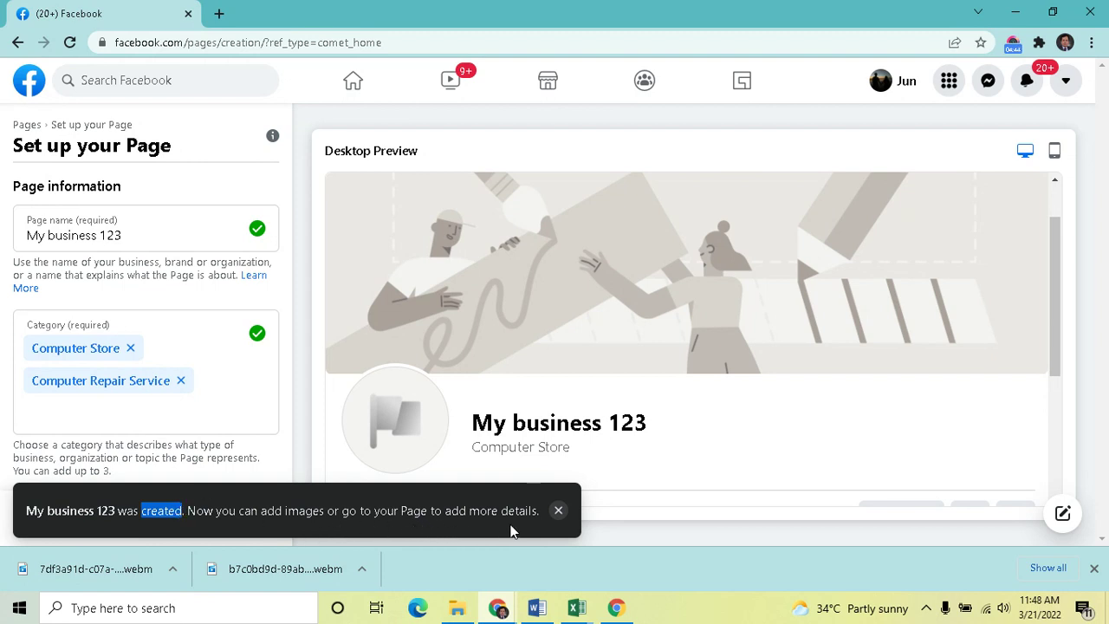
pyautogui.click(559, 511)
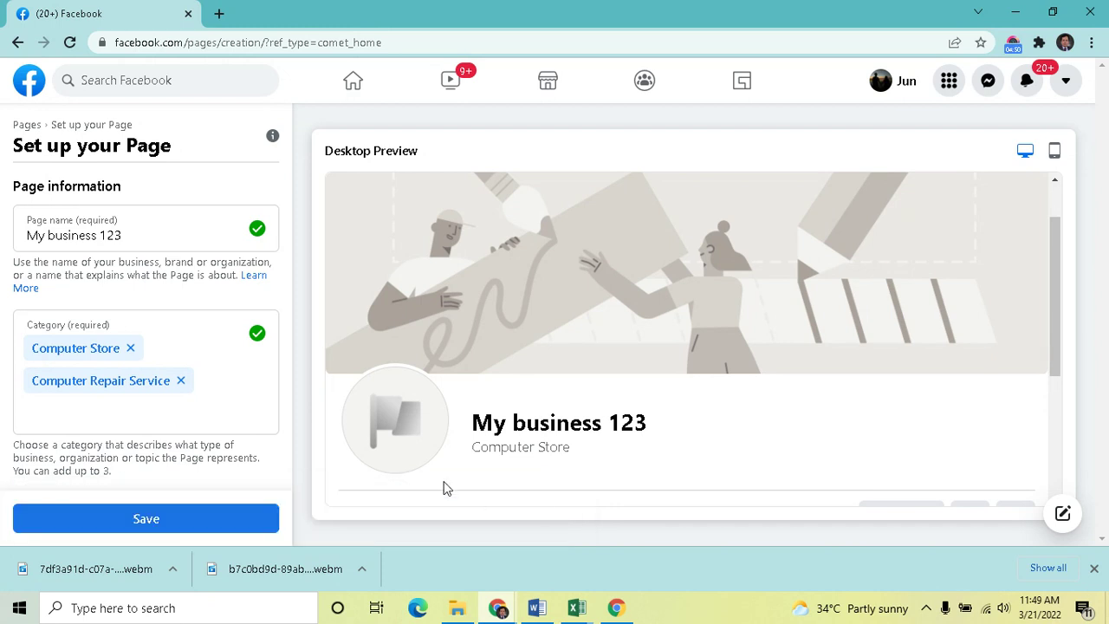
pyautogui.moveTo(287, 272); pyautogui.dragTo(292, 473)
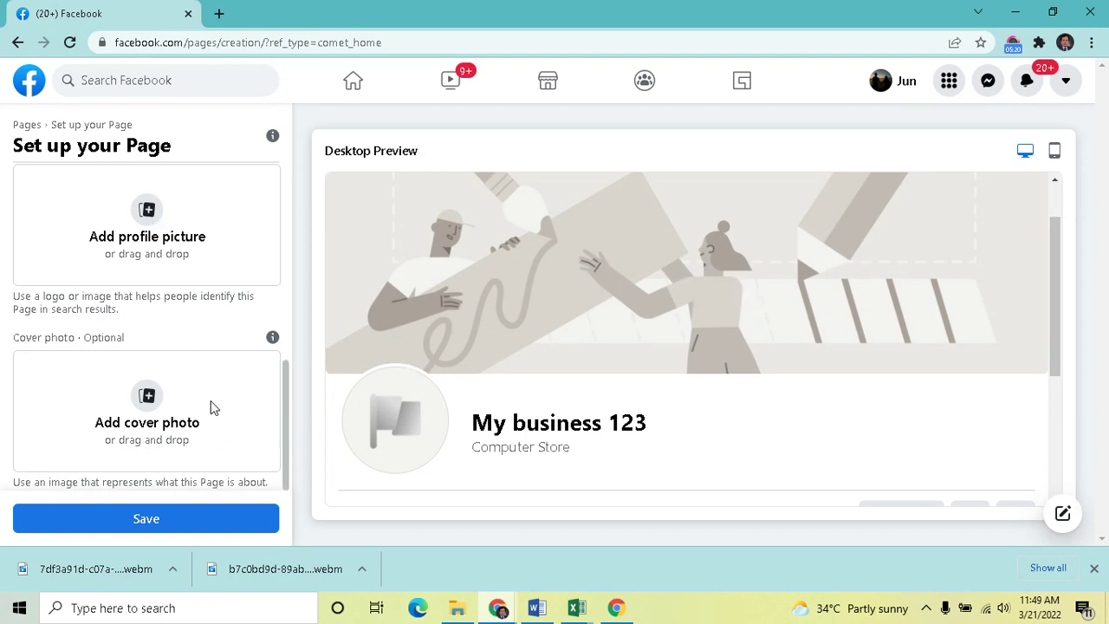
pyautogui.click(147, 212)
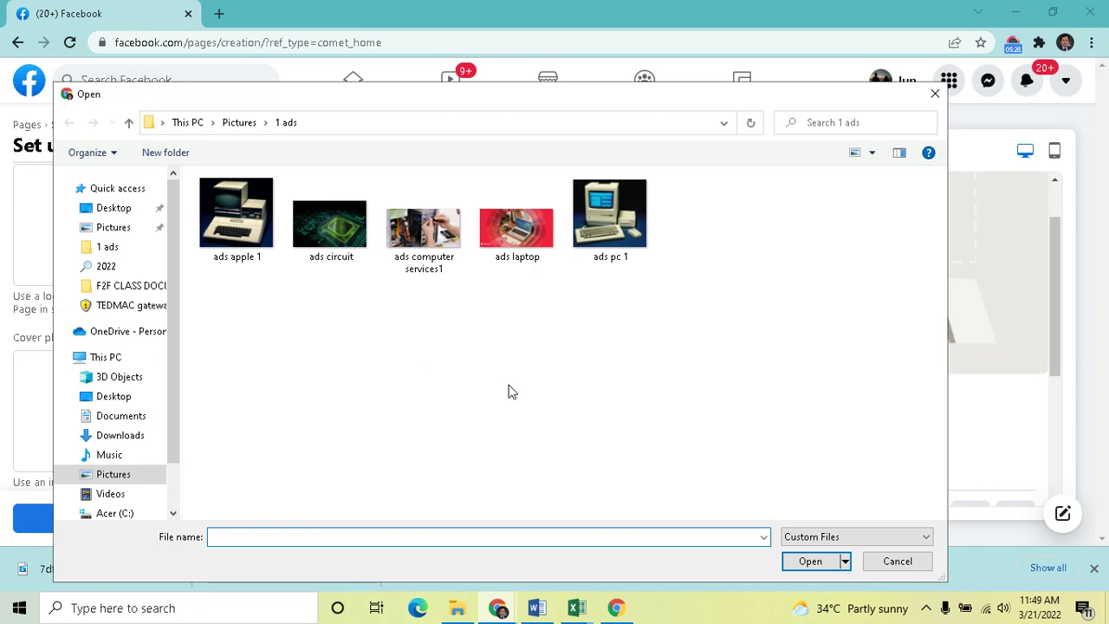
pyautogui.click(520, 249)
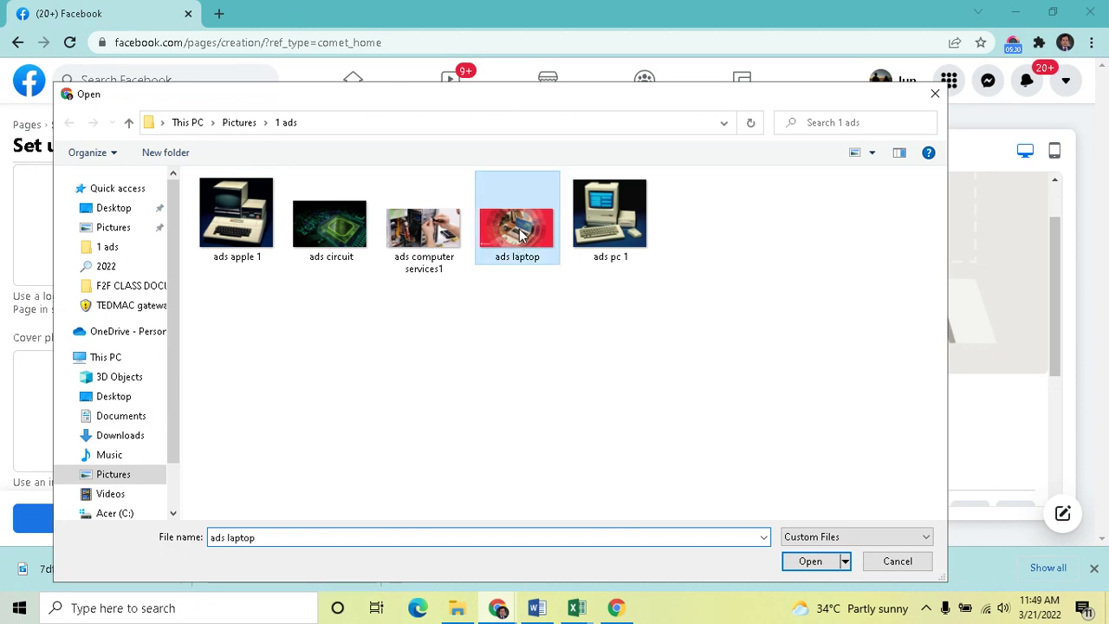
pyautogui.click(813, 561)
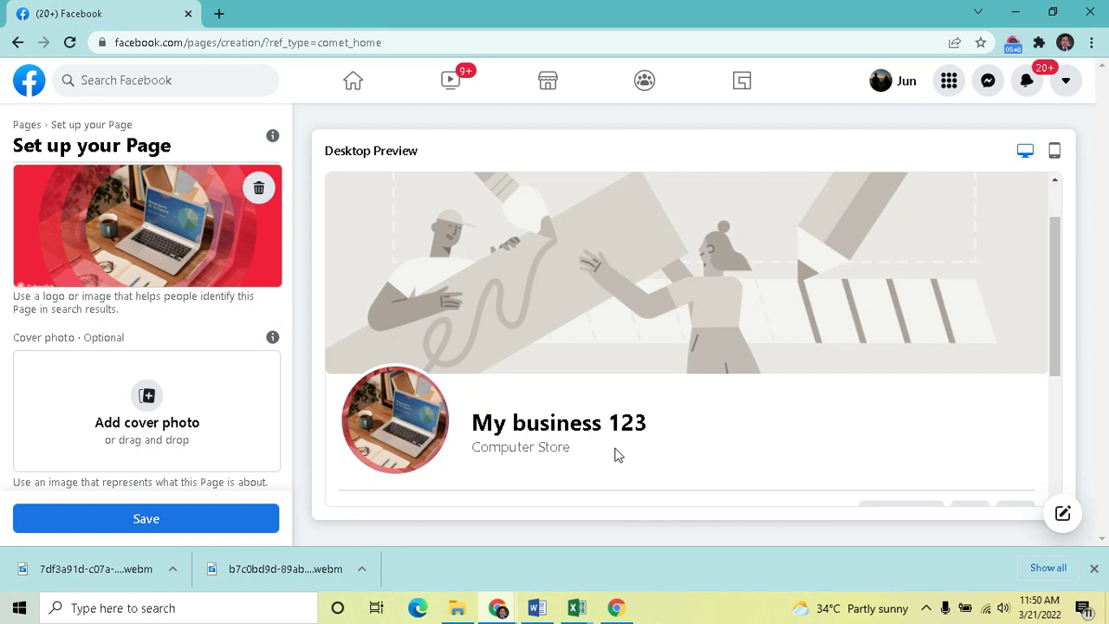
pyautogui.click(149, 397)
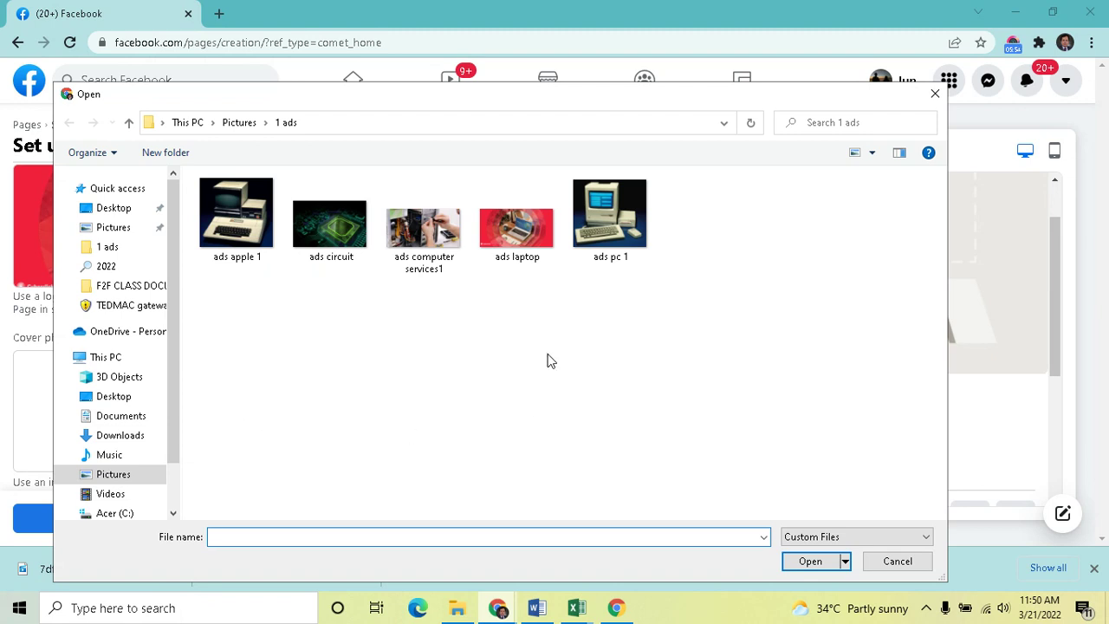
# Step: Upload the 'ads circuit' image as the cover photo and drag it so the chip sits lower
pyautogui.click(351, 245)
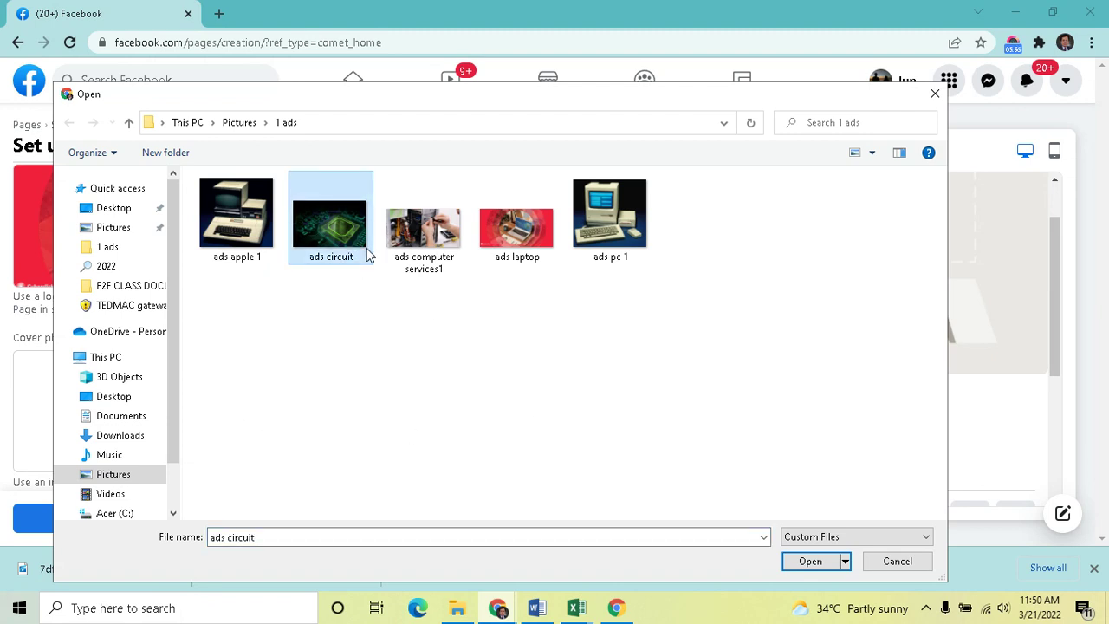
pyautogui.click(812, 561)
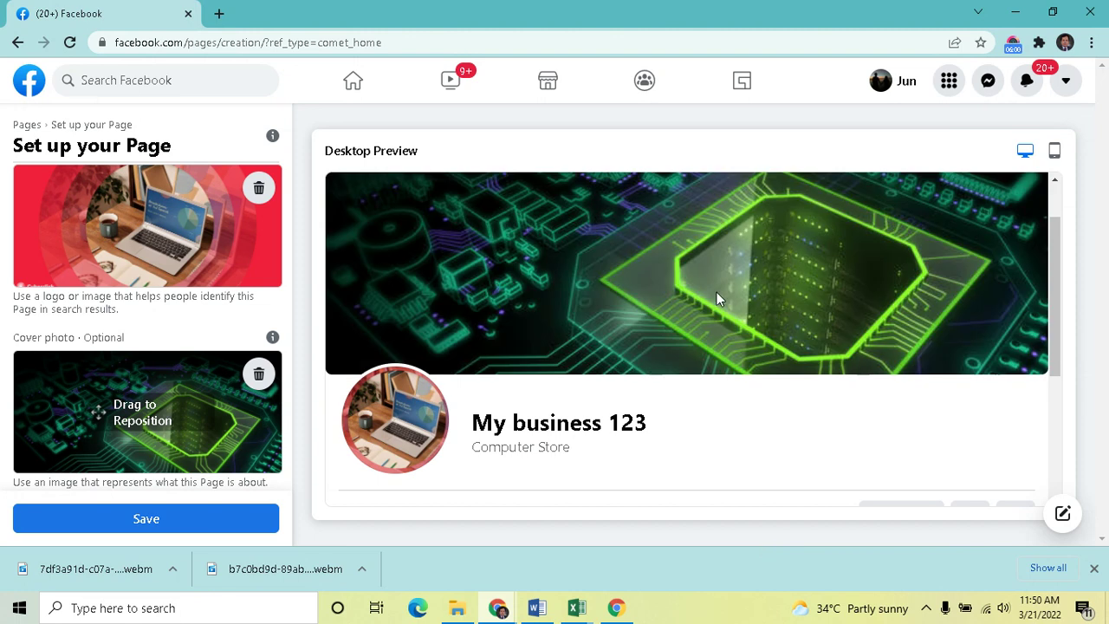
pyautogui.moveTo(172, 419)
pyautogui.mouseDown()
pyautogui.moveTo(166, 381)
pyautogui.moveTo(169, 436)
pyautogui.mouseUp()
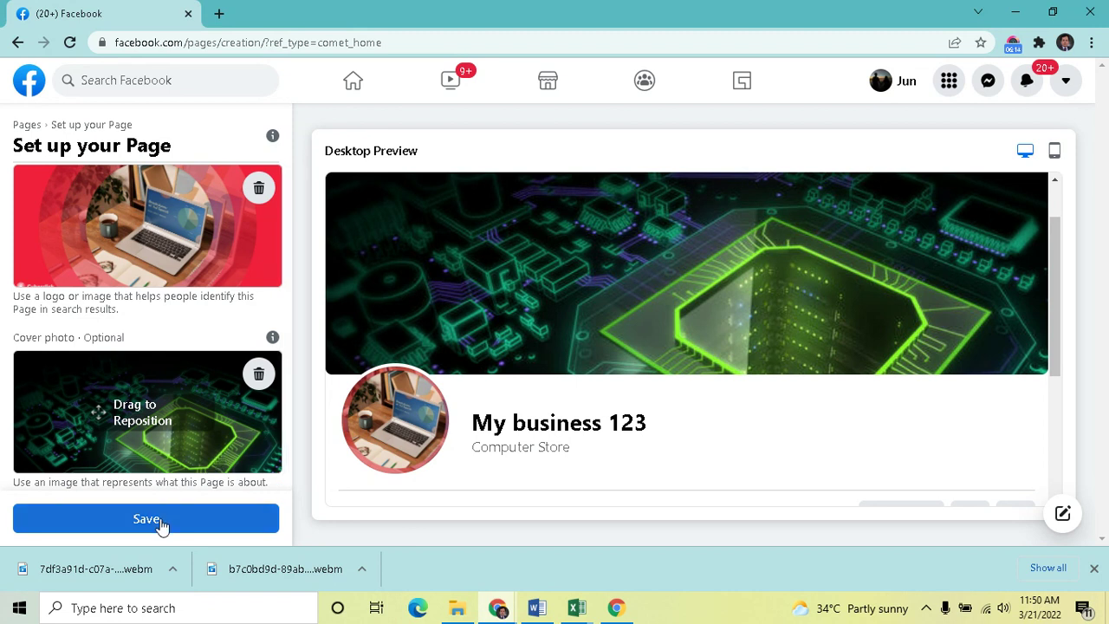
# Step: Save the Page setup with the laptop profile picture and circuit-board cover
pyautogui.click(161, 525)
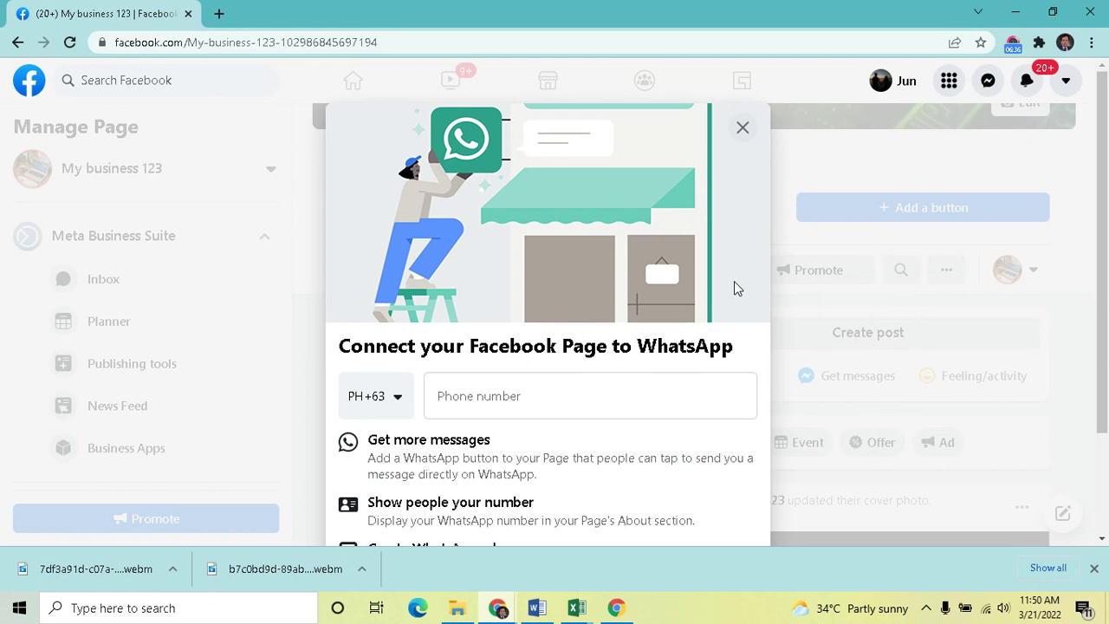
# Step: Dismiss the WhatsApp connection prompt without connecting, then scroll the finished My business 123 Page
pyautogui.click(743, 129)
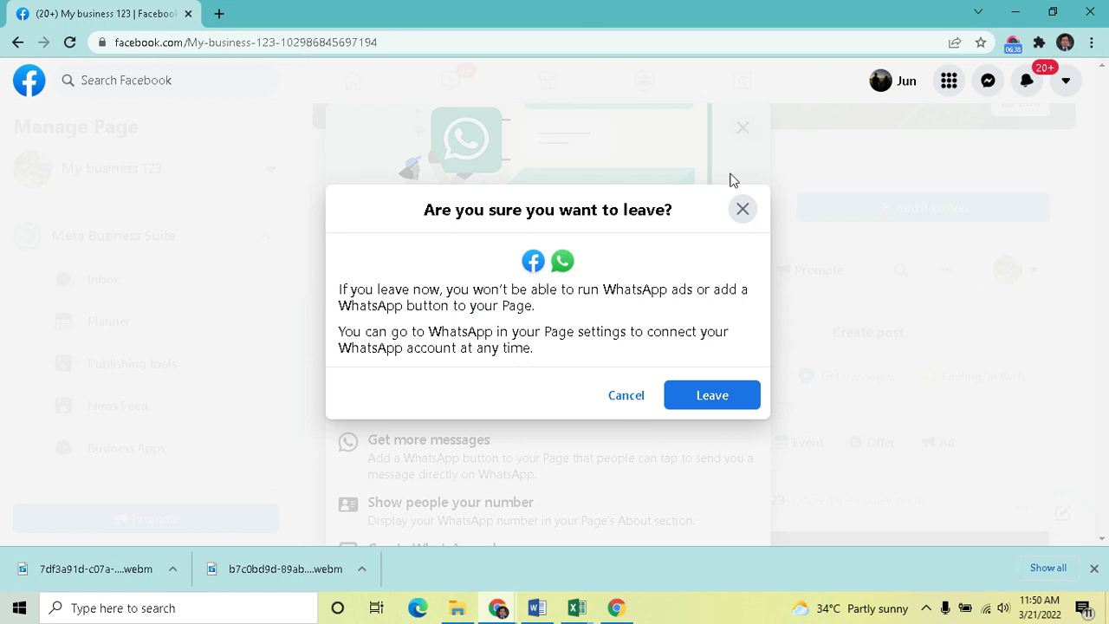
pyautogui.click(709, 397)
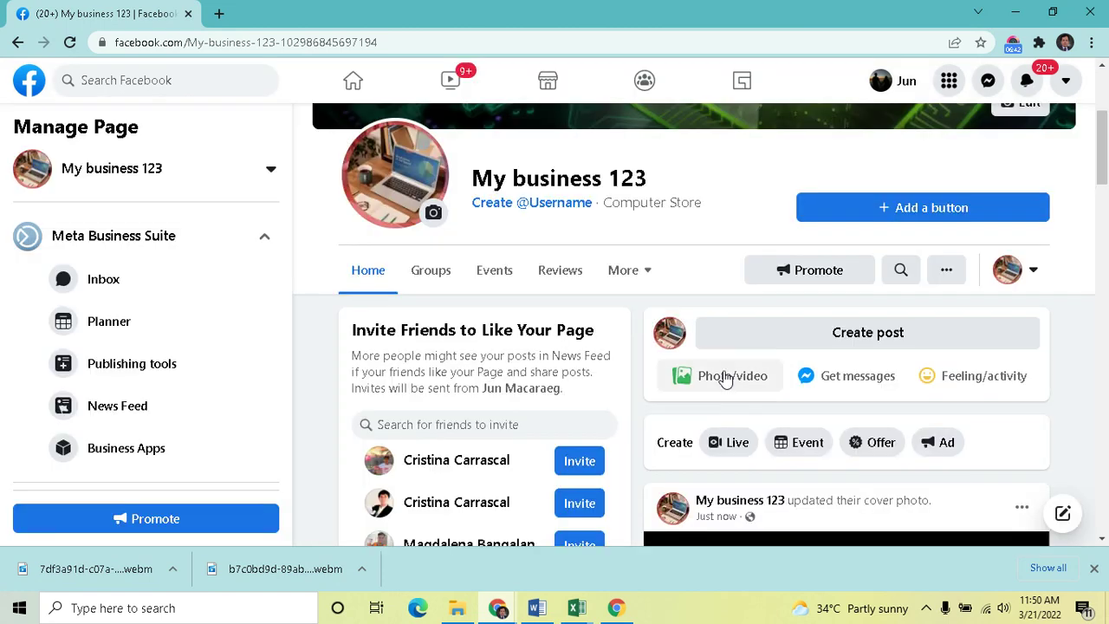
pyautogui.moveTo(1102, 184)
pyautogui.mouseDown()
pyautogui.moveTo(1102, 236)
pyautogui.moveTo(1102, 143)
pyautogui.mouseUp()
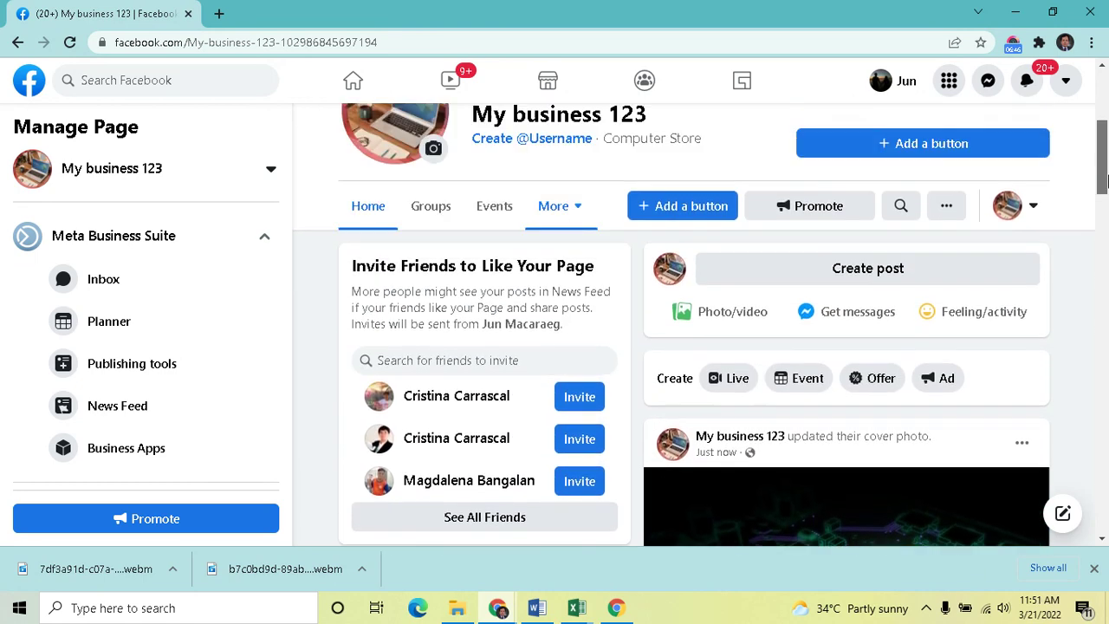